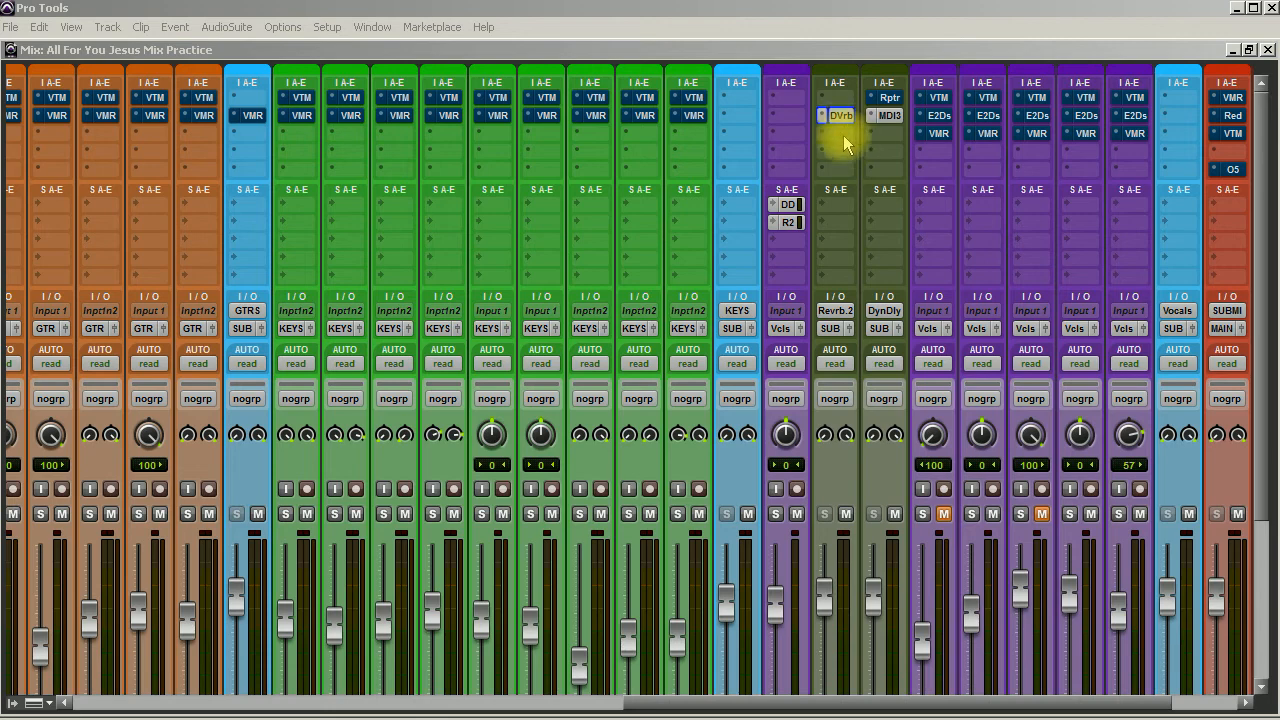
Solo the lead vocal track and set the input gain of the Reverb track's D-Verb to 0.0 dB.
left_click(775, 513)
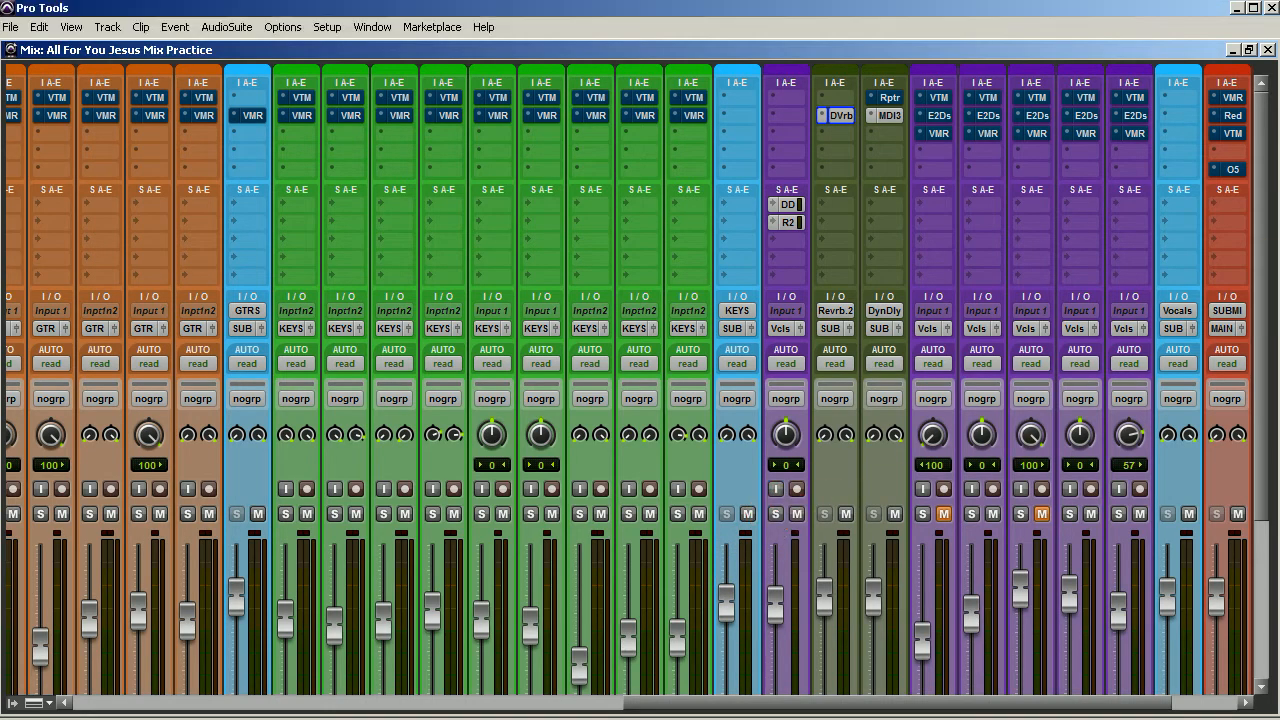
left_click(833, 116, "ctrl")
left_click(833, 116)
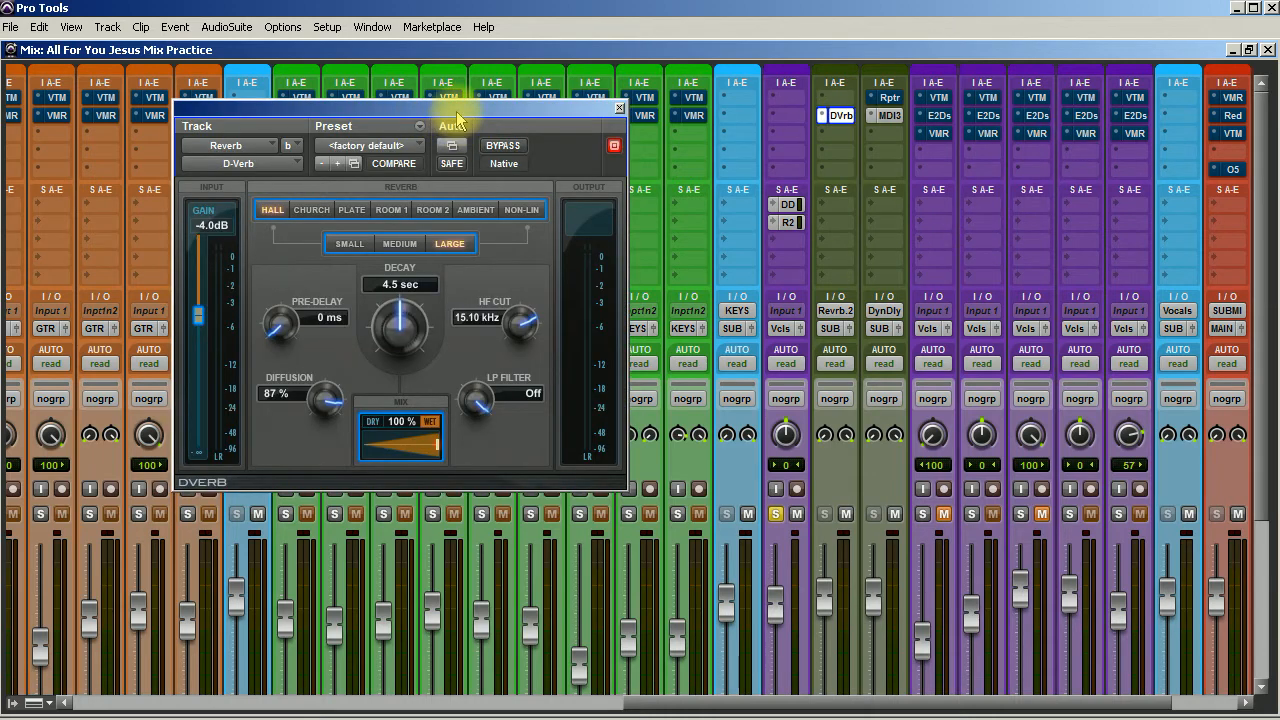
left_click_drag(497, 106, 535, 84)
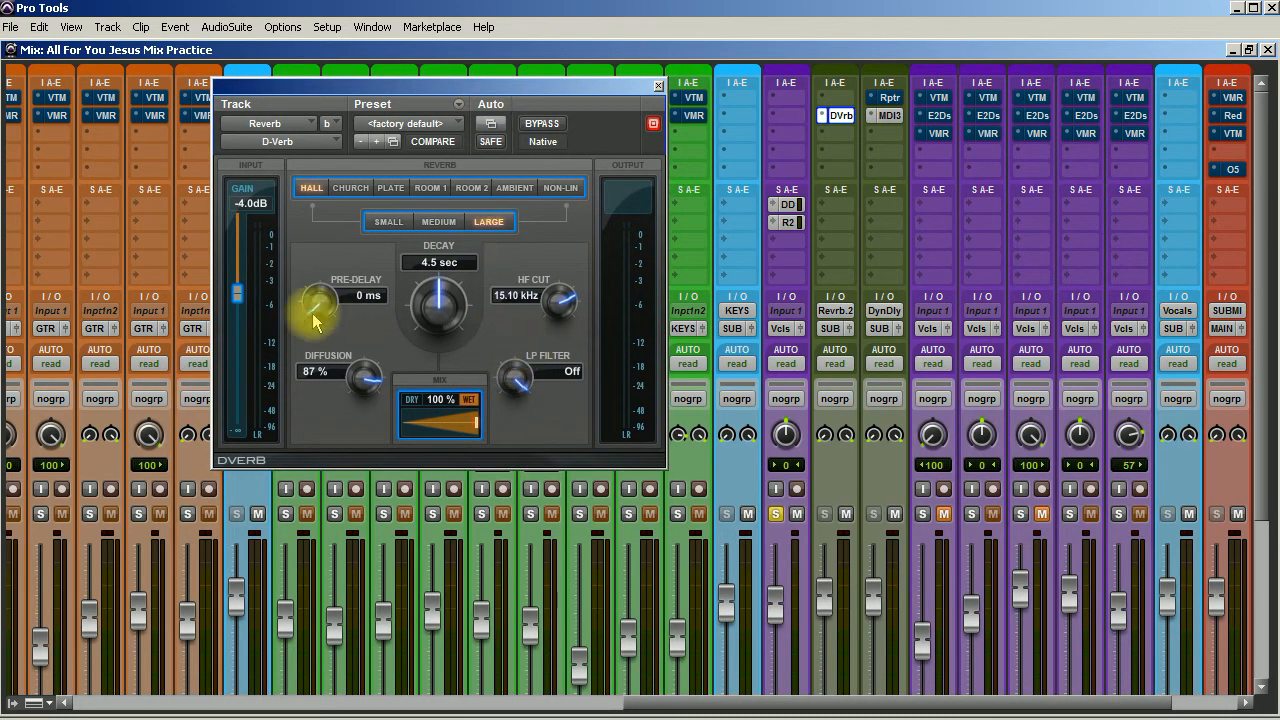
left_click_drag(240, 300, 237, 214)
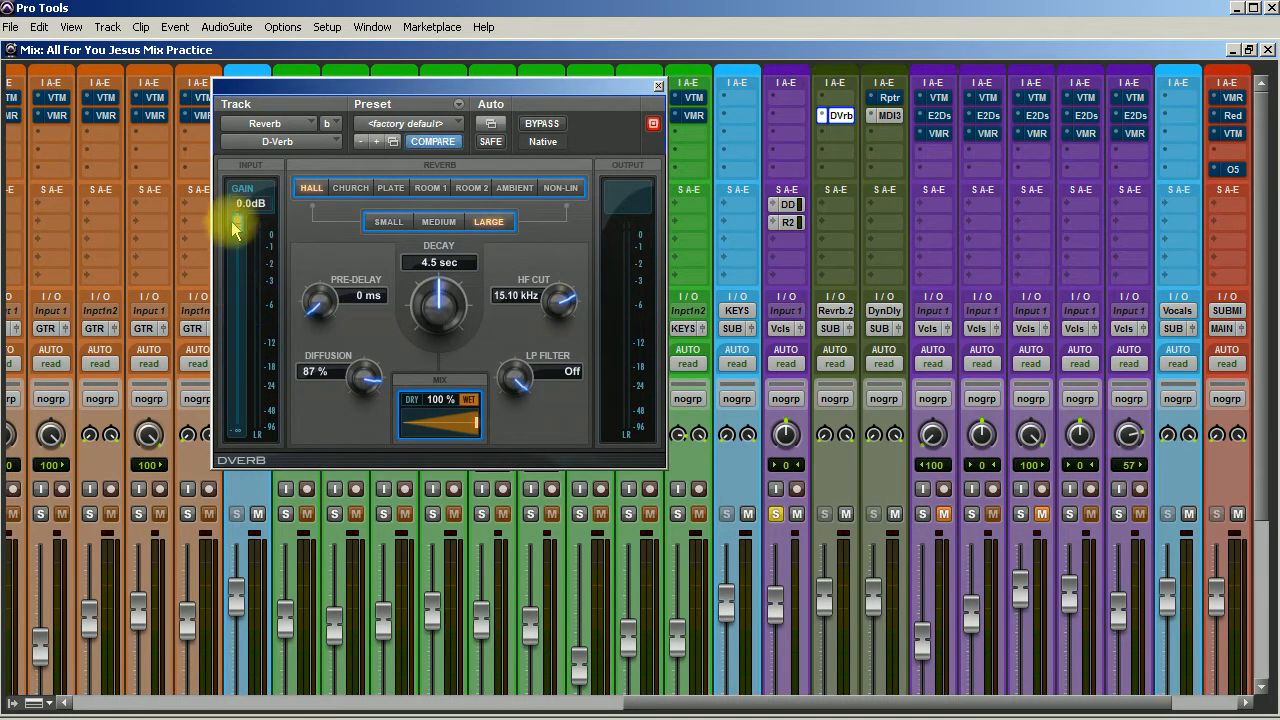
Bring up the lead vocal's Reverb.2 send fader and set D-Verb to a Medium Plate with 49 ms pre-delay.
left_click(787, 220)
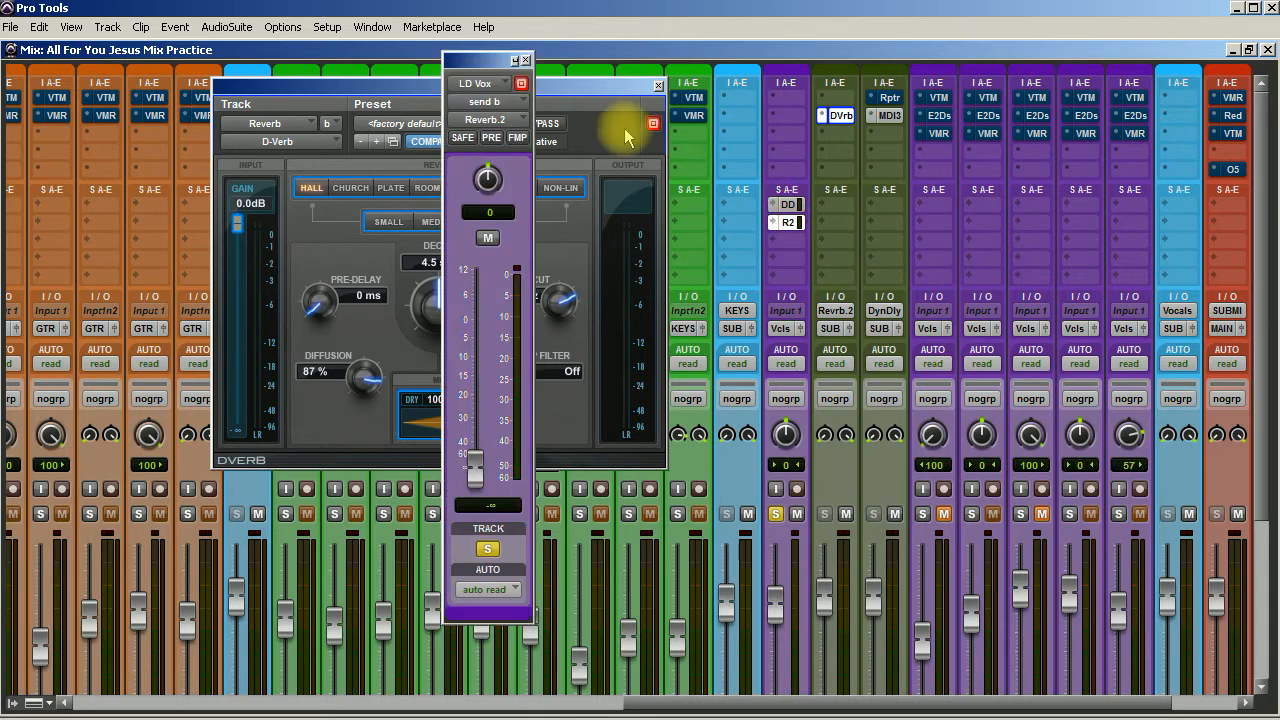
left_click_drag(489, 70, 990, 106)
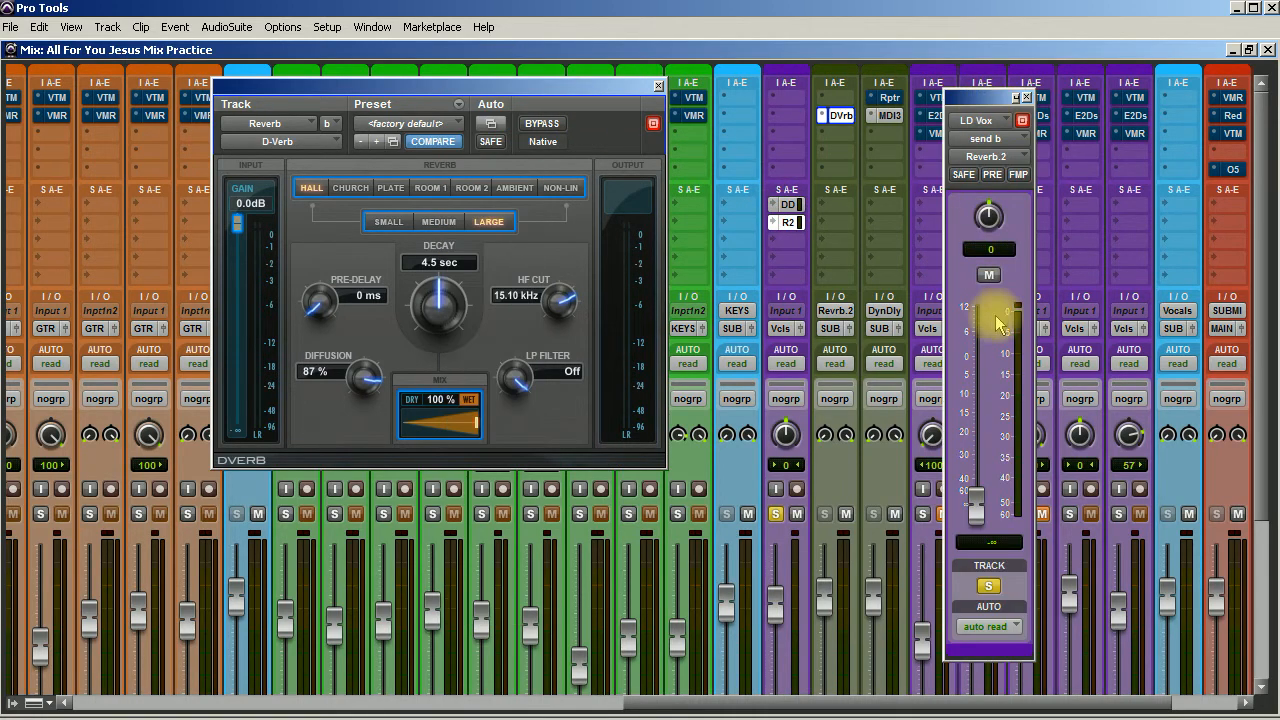
left_click(391, 188)
left_click(439, 222)
left_click_drag(309, 309, 320, 194)
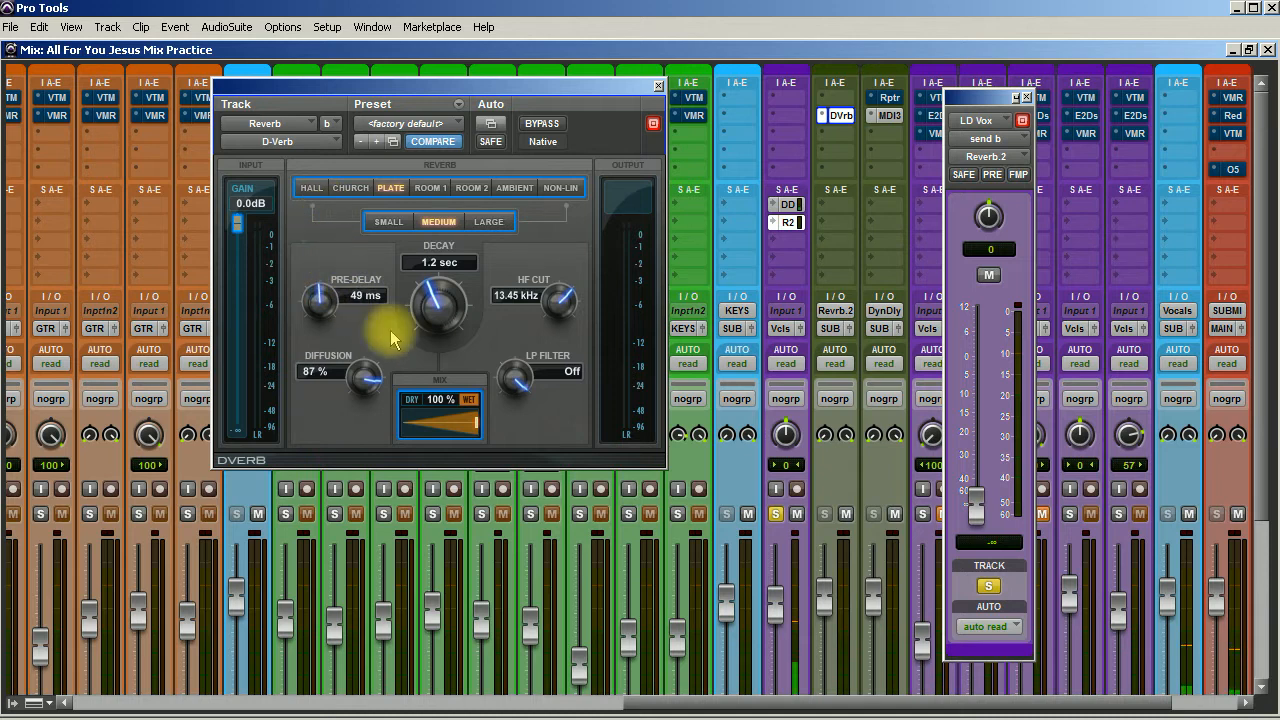
Mute the delay return track and raise the lead vocal's Reverb.2 send level to -7.5 dB.
left_click(895, 514)
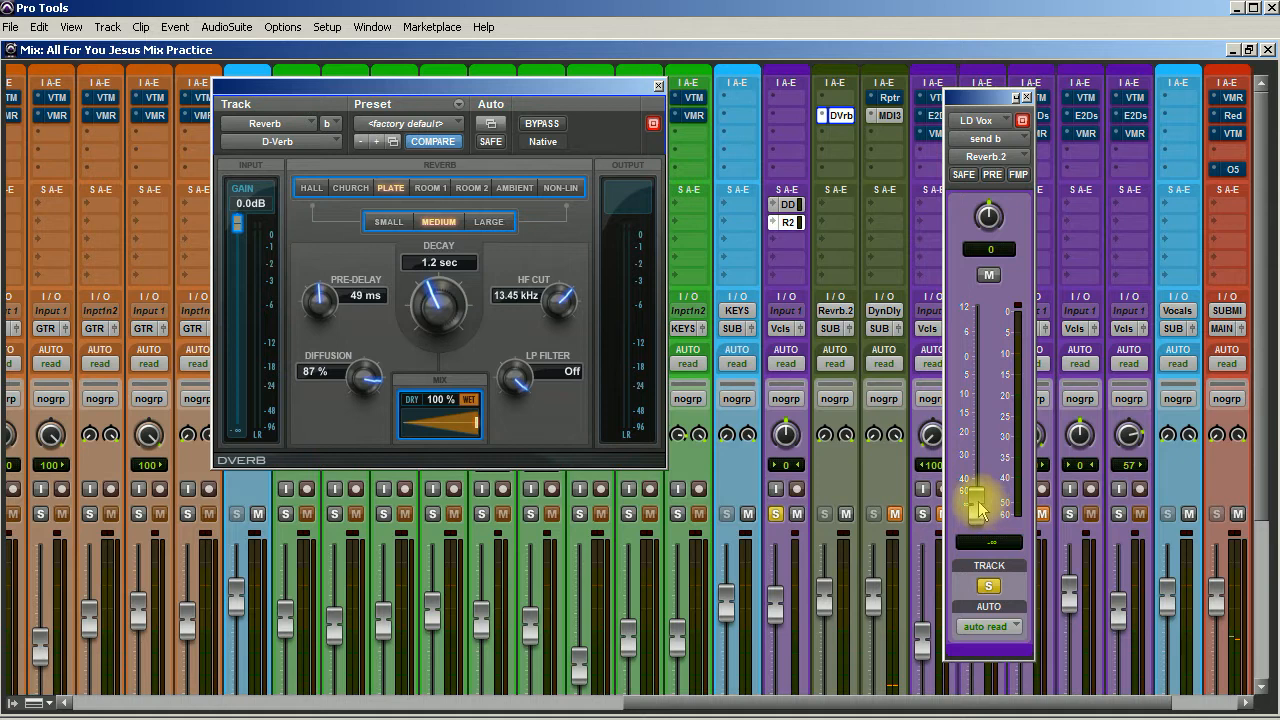
left_click_drag(978, 510, 977, 392)
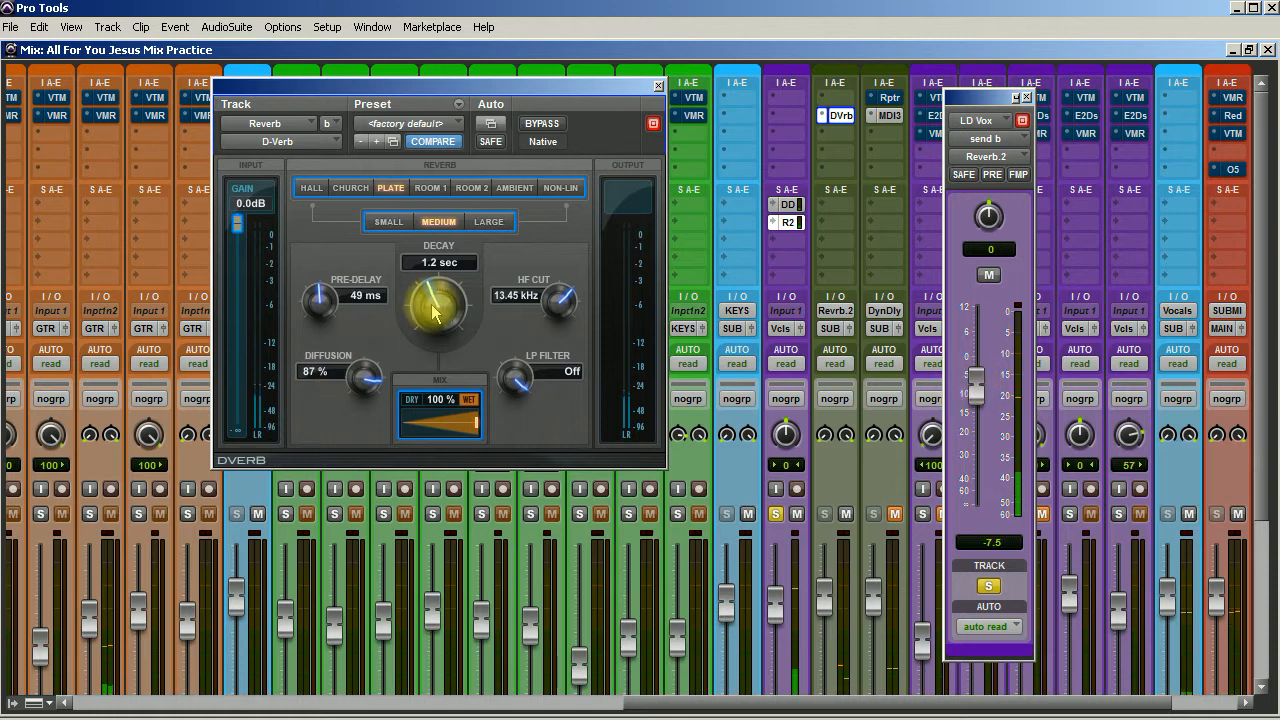
Fine-tune D-Verb to a 1.1 sec decay and 82 ms pre-delay, and close the send fader window.
left_click_drag(433, 325, 429, 330)
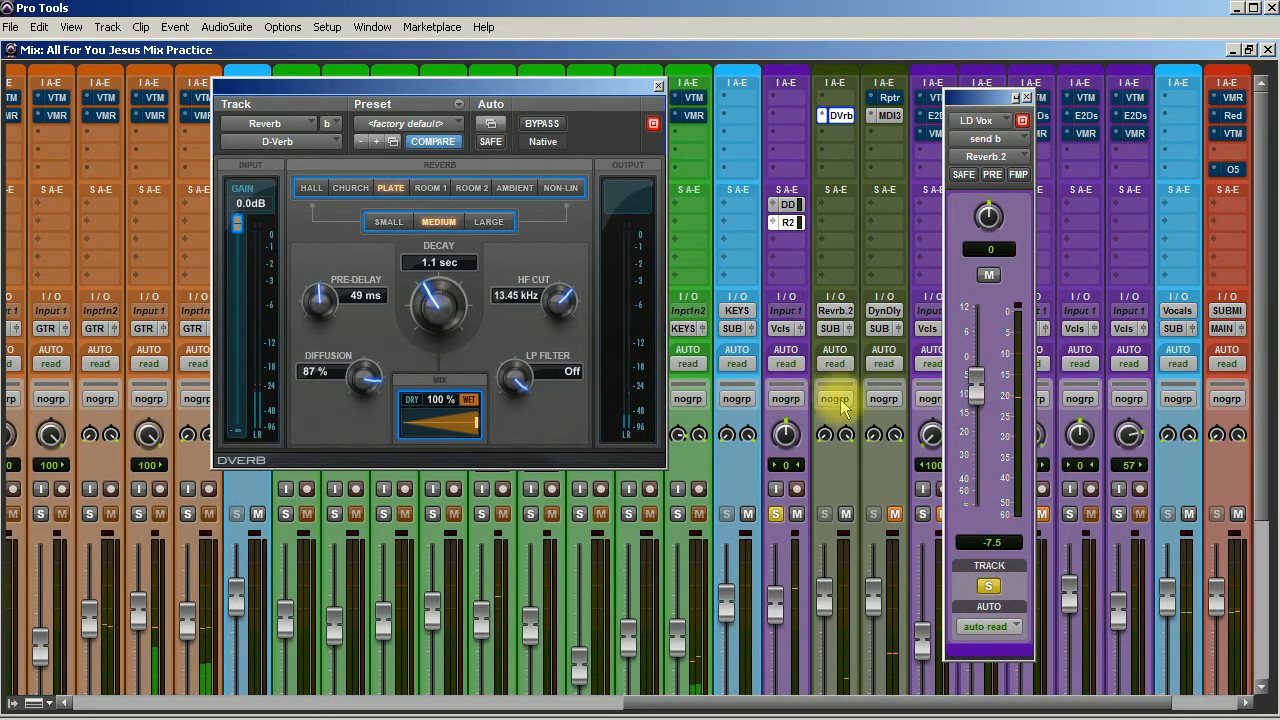
left_click_drag(324, 318, 324, 280)
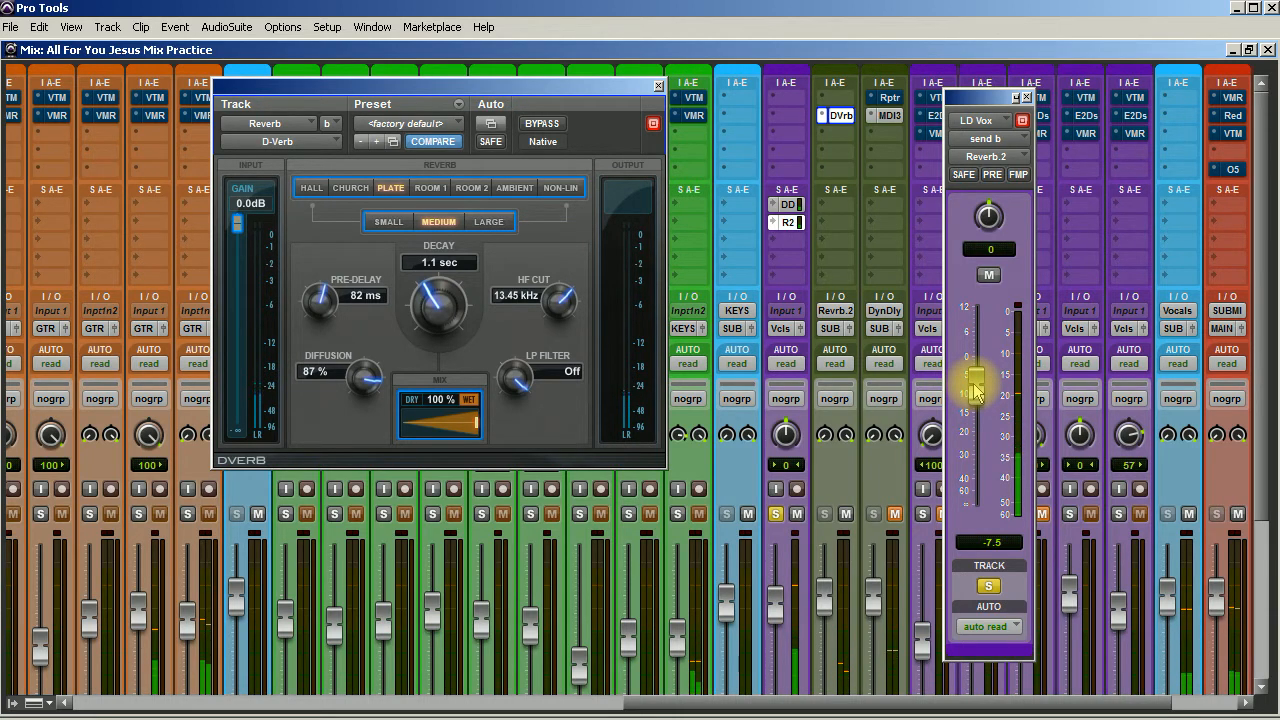
left_click(1026, 98)
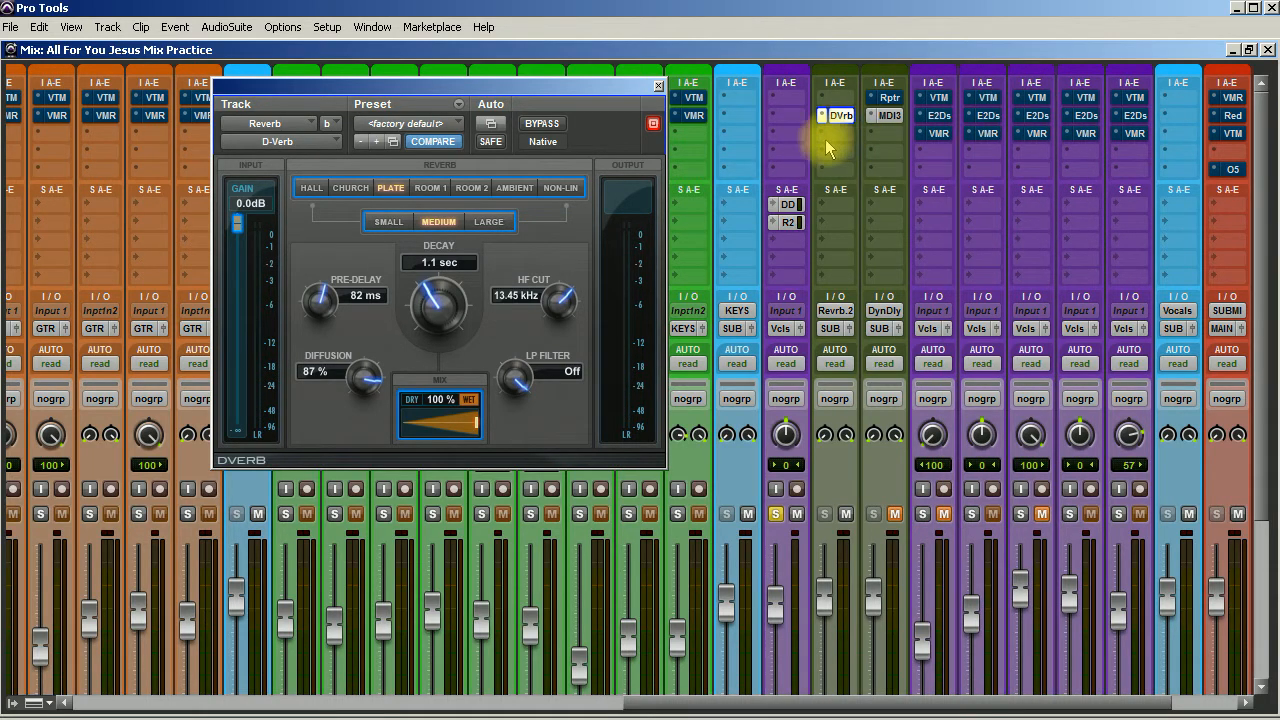
Insert the stereo EQ3 7-Band plug-in on the Reverb track directly after D-Verb.
left_click(828, 133)
mouse_move(890, 166)
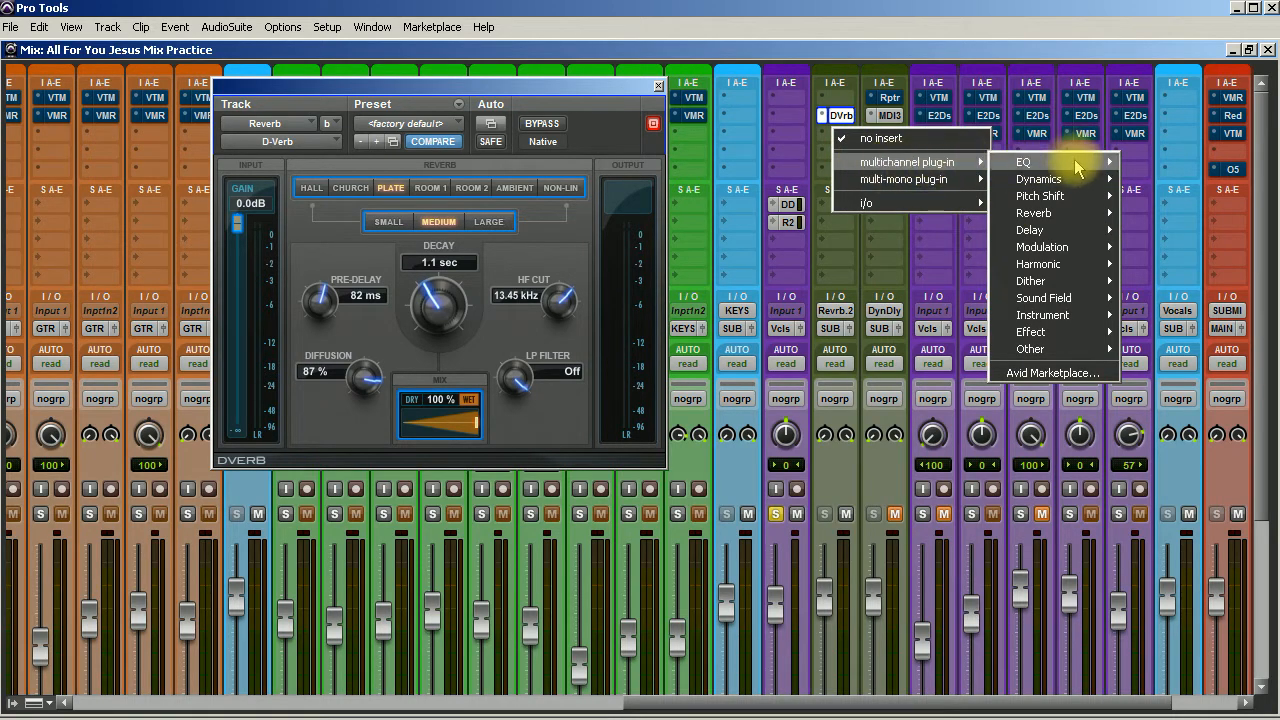
mouse_move(1050, 165)
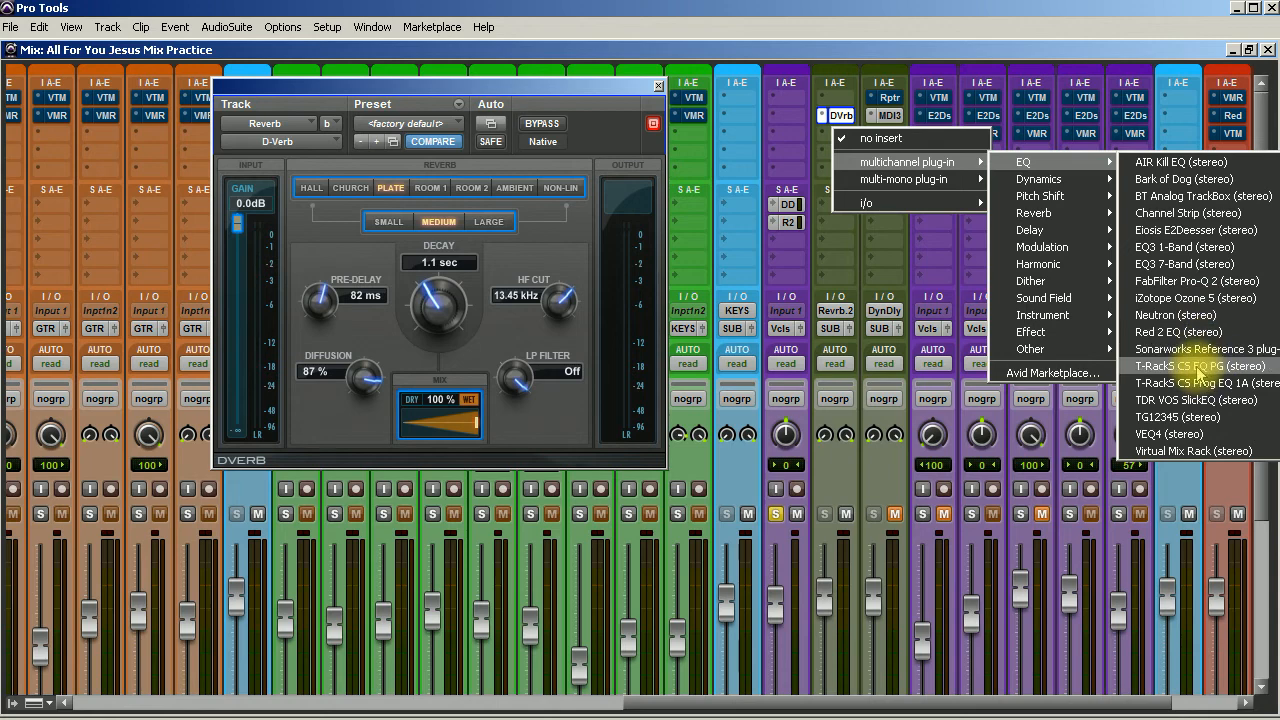
left_click(1175, 262)
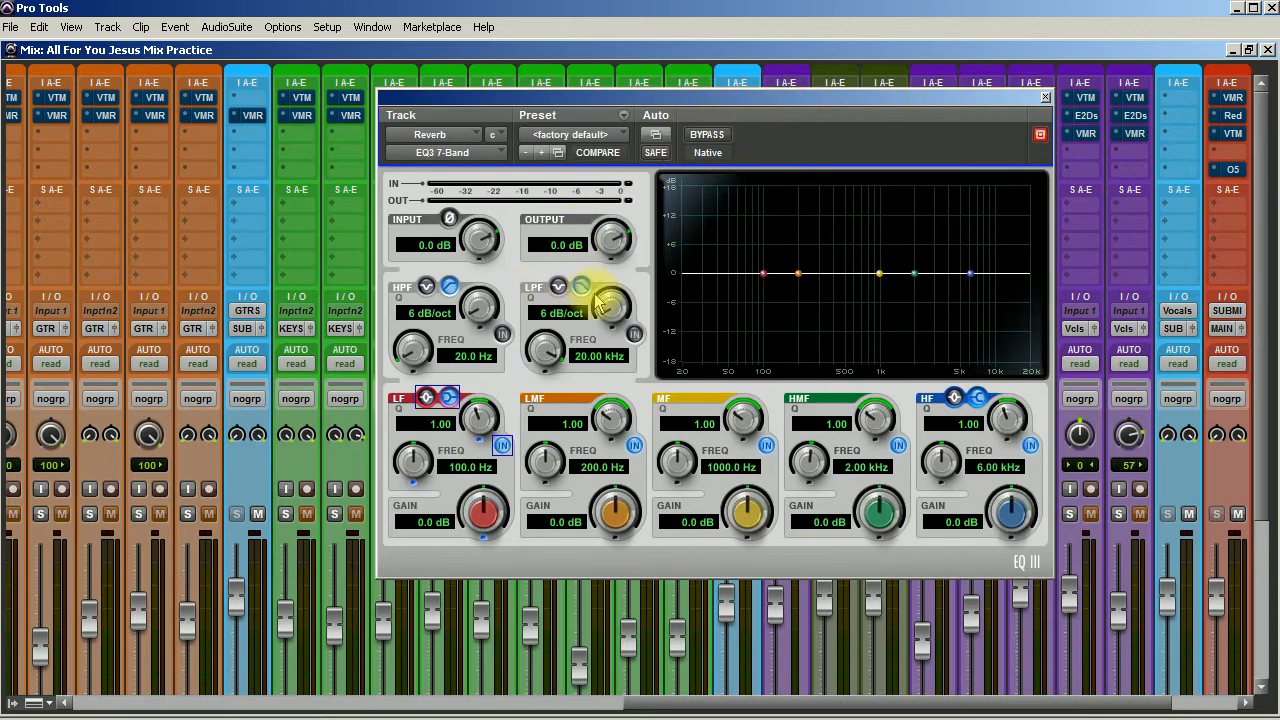
Enable the reverb EQ's high-pass filter at 12 dB/oct and 319.5 Hz, comparing it with the bypassed sound.
left_click(502, 333)
mouse_move(477, 309)
left_mouse_down()
mouse_move(466, 263)
mouse_move(460, 305)
left_mouse_up()
left_click_drag(416, 348, 428, 206)
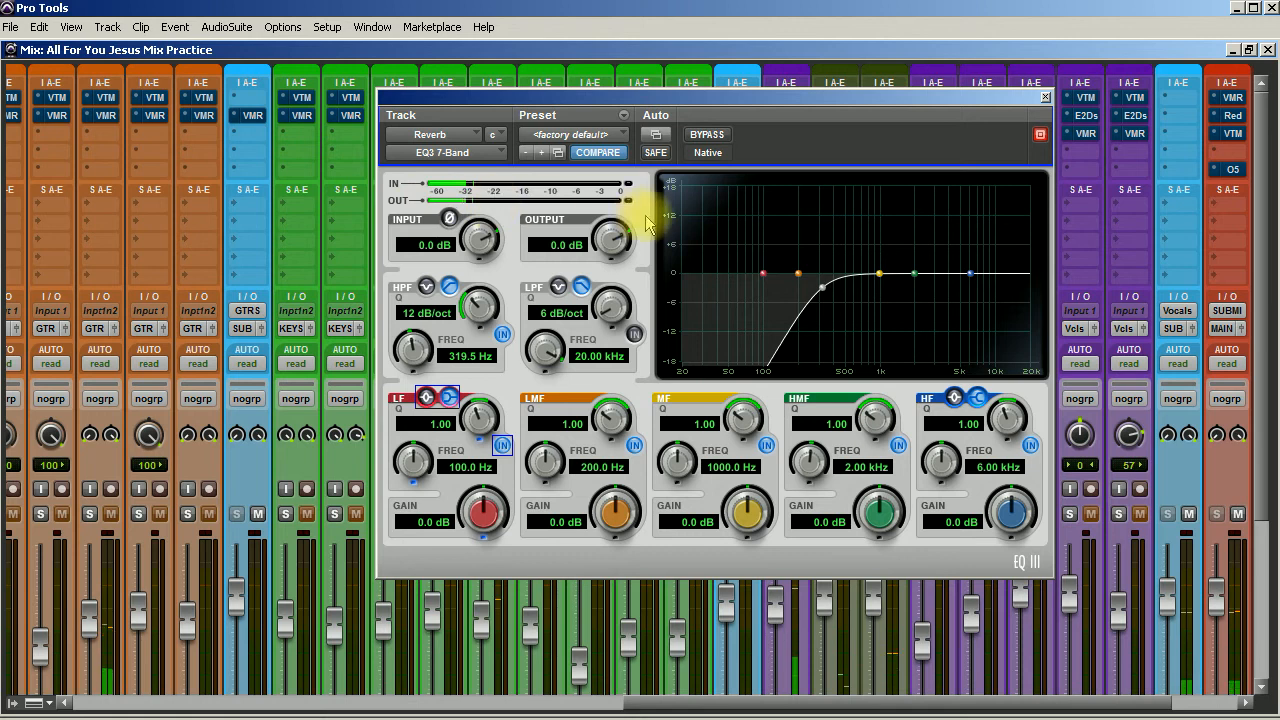
left_click(714, 136)
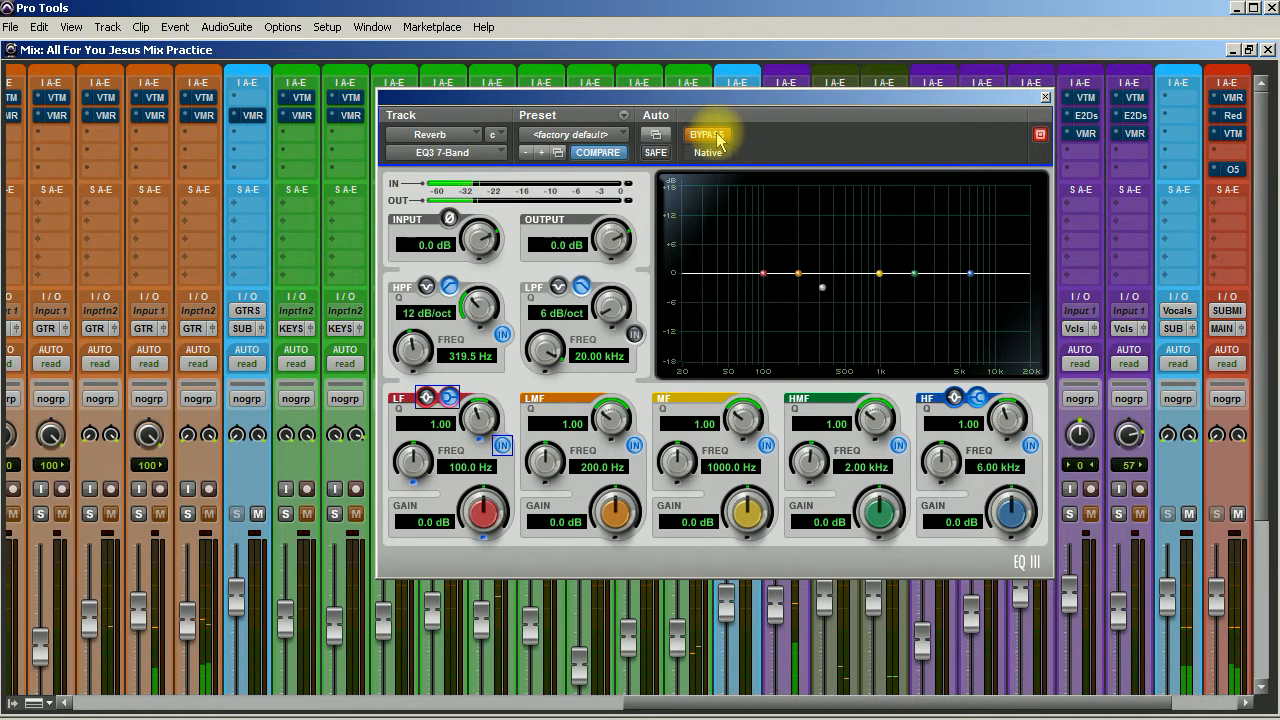
left_click(714, 136)
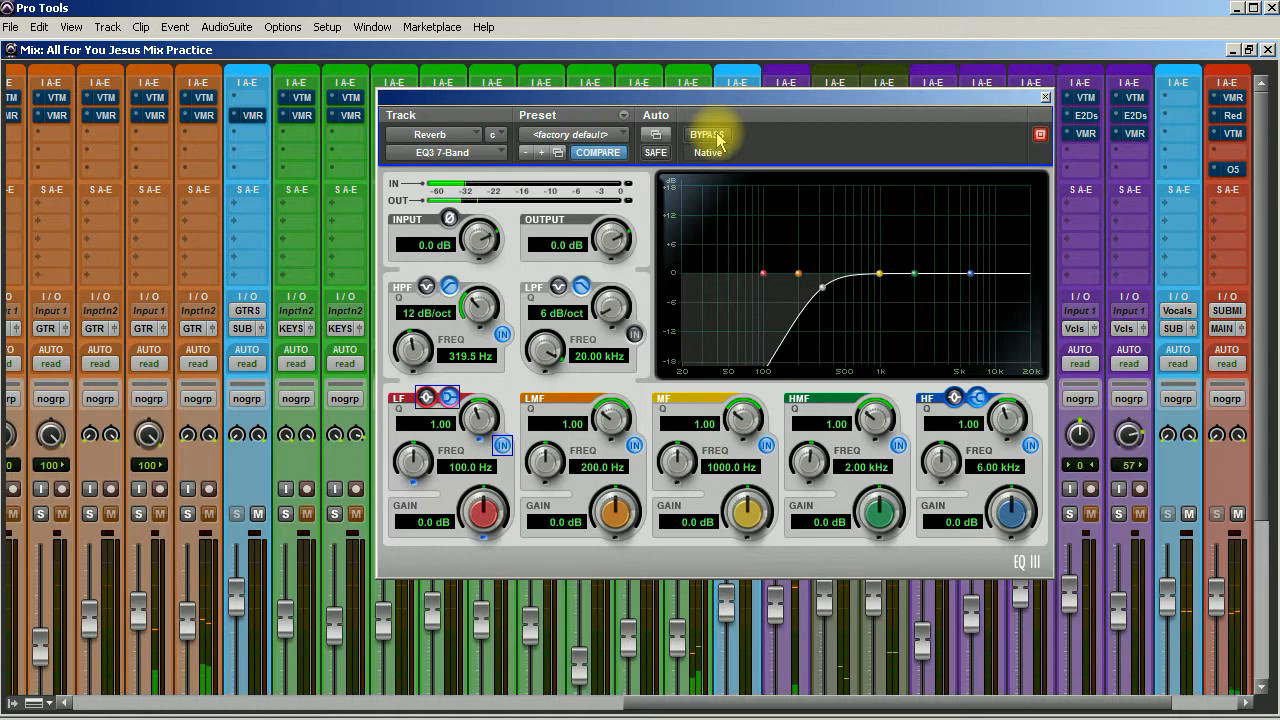
Enable the reverb EQ's low-pass filter at 12 dB/oct and 3.01 kHz, comparing it with the bypassed sound.
left_click(634, 333)
left_click_drag(609, 306, 609, 245)
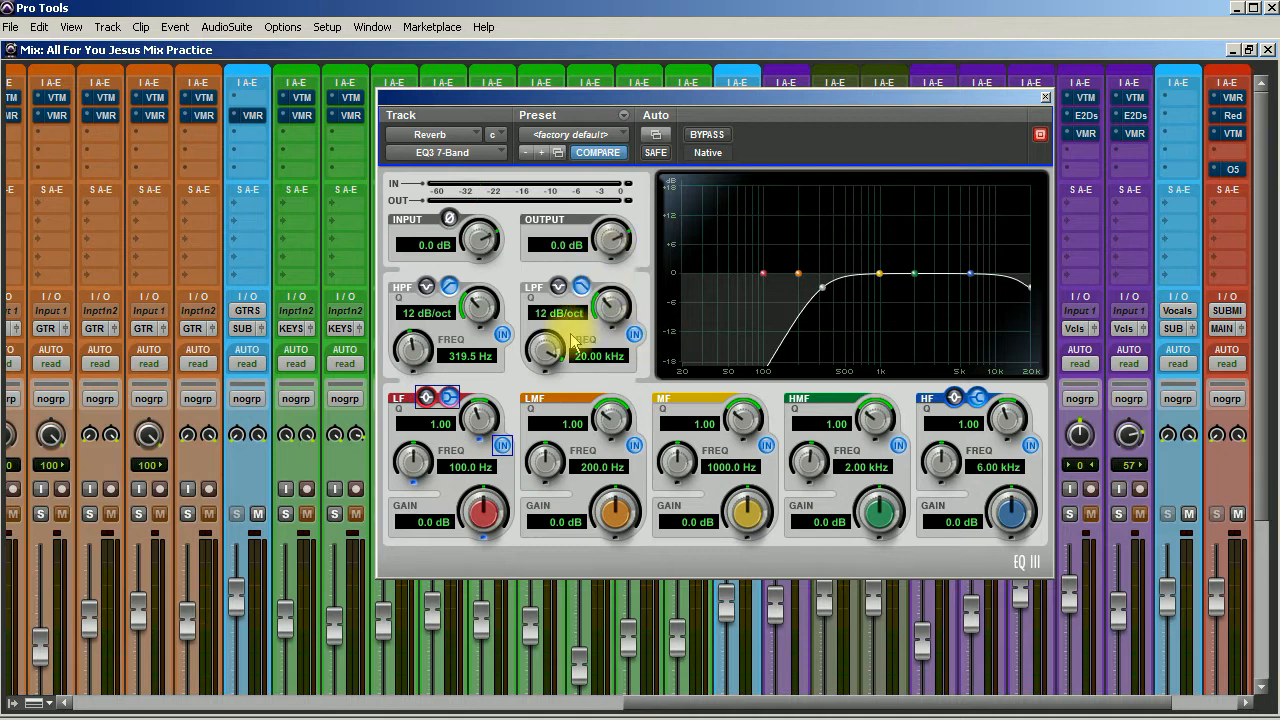
left_click_drag(555, 352, 480, 497)
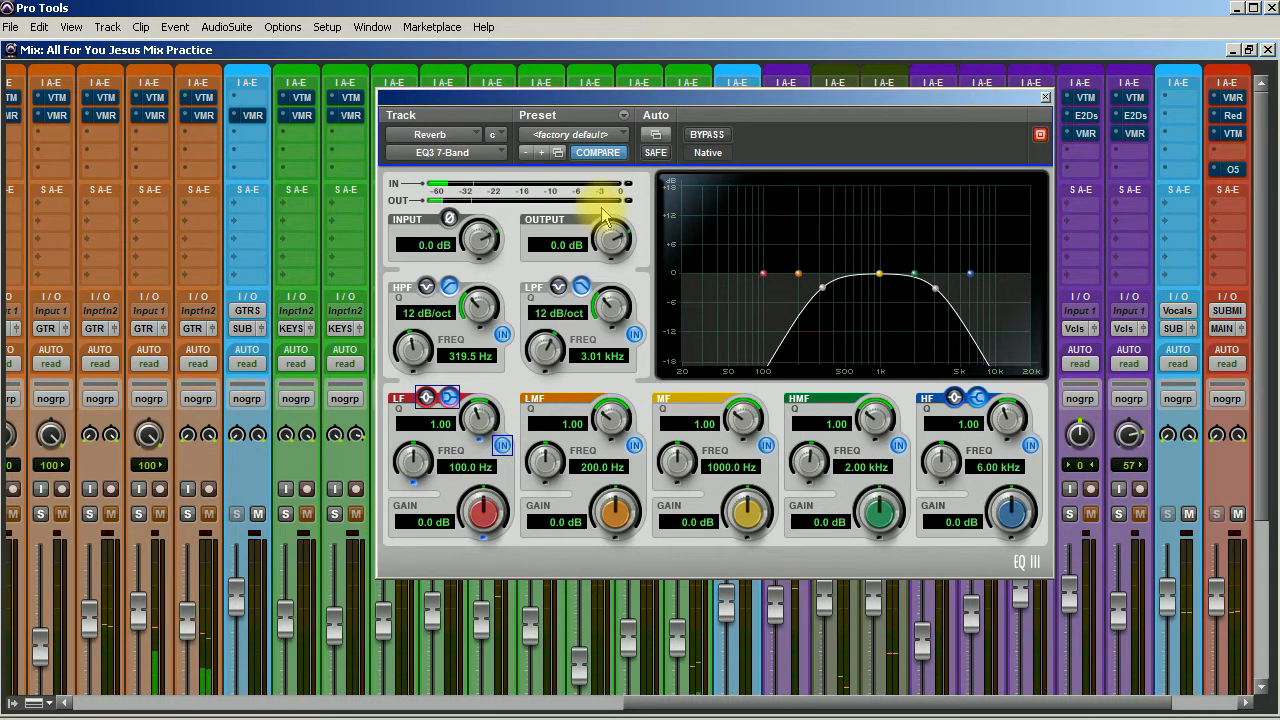
left_click(706, 135)
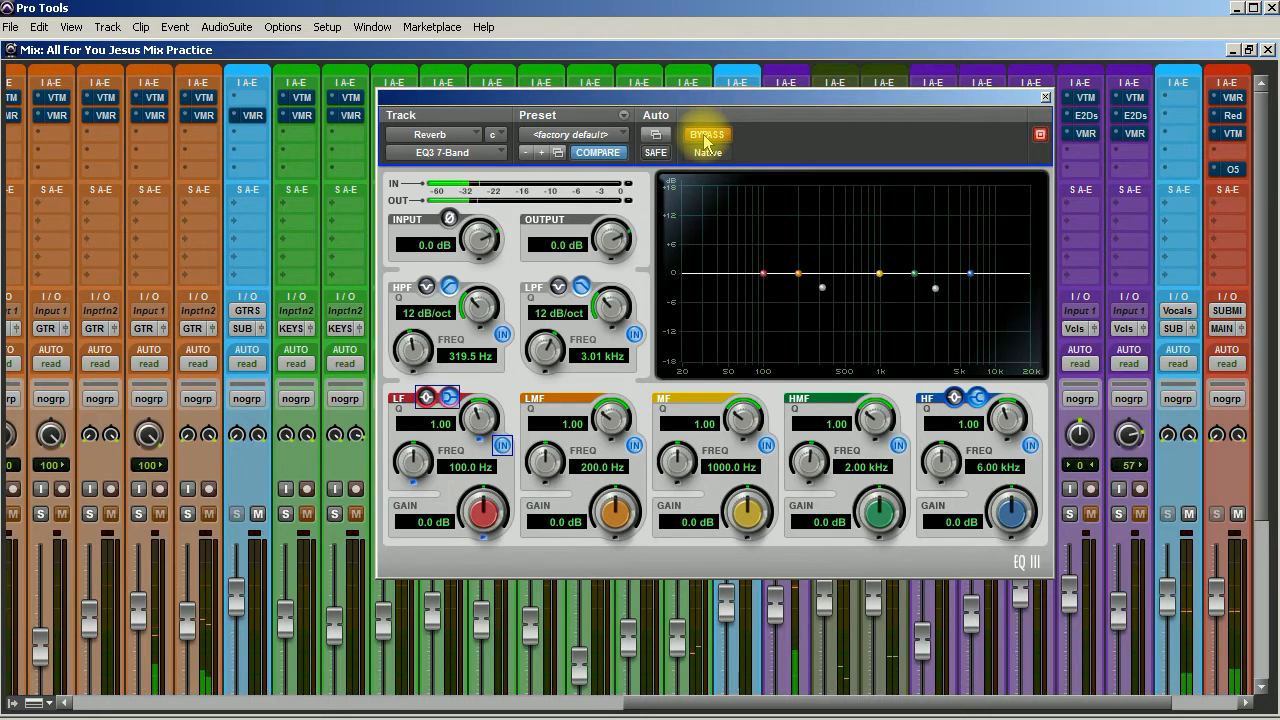
left_click(706, 136)
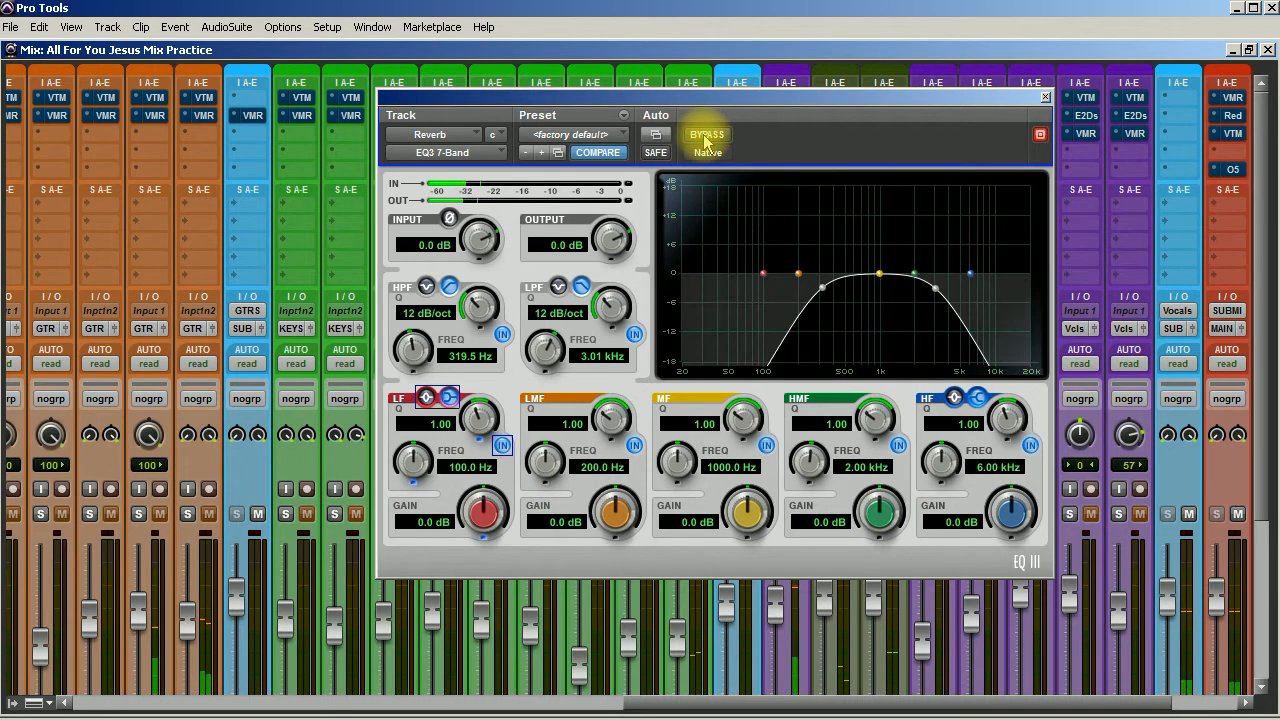
Lower the low-pass filter to 2.69 kHz and set the MF band to 469.6 Hz with -1.1 dB gain.
left_click_drag(550, 342, 553, 371)
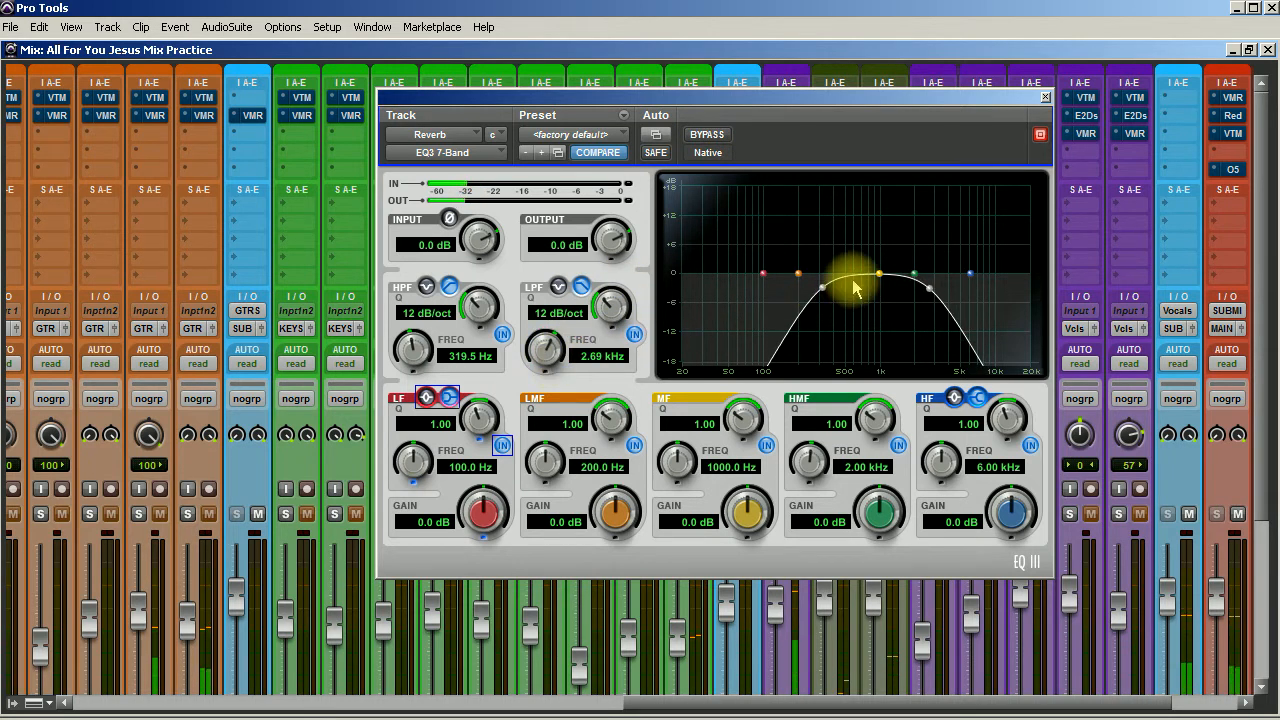
left_click_drag(879, 275, 842, 285)
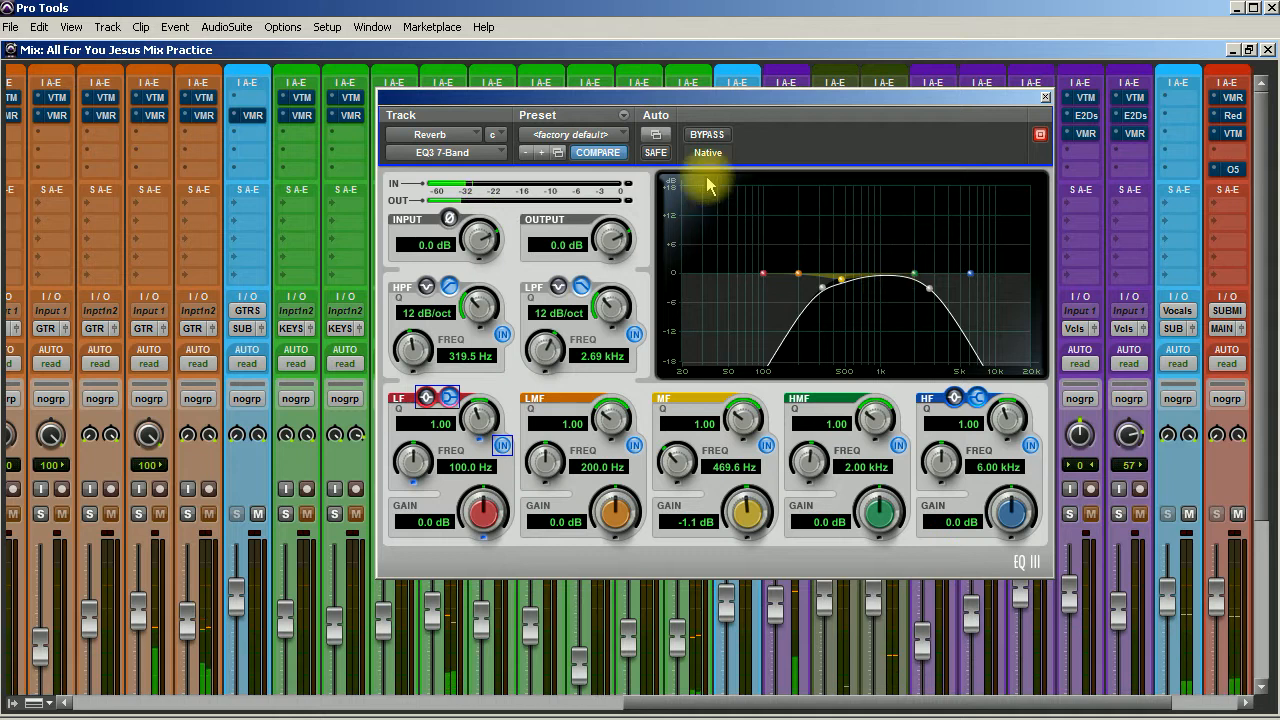
left_click(712, 135)
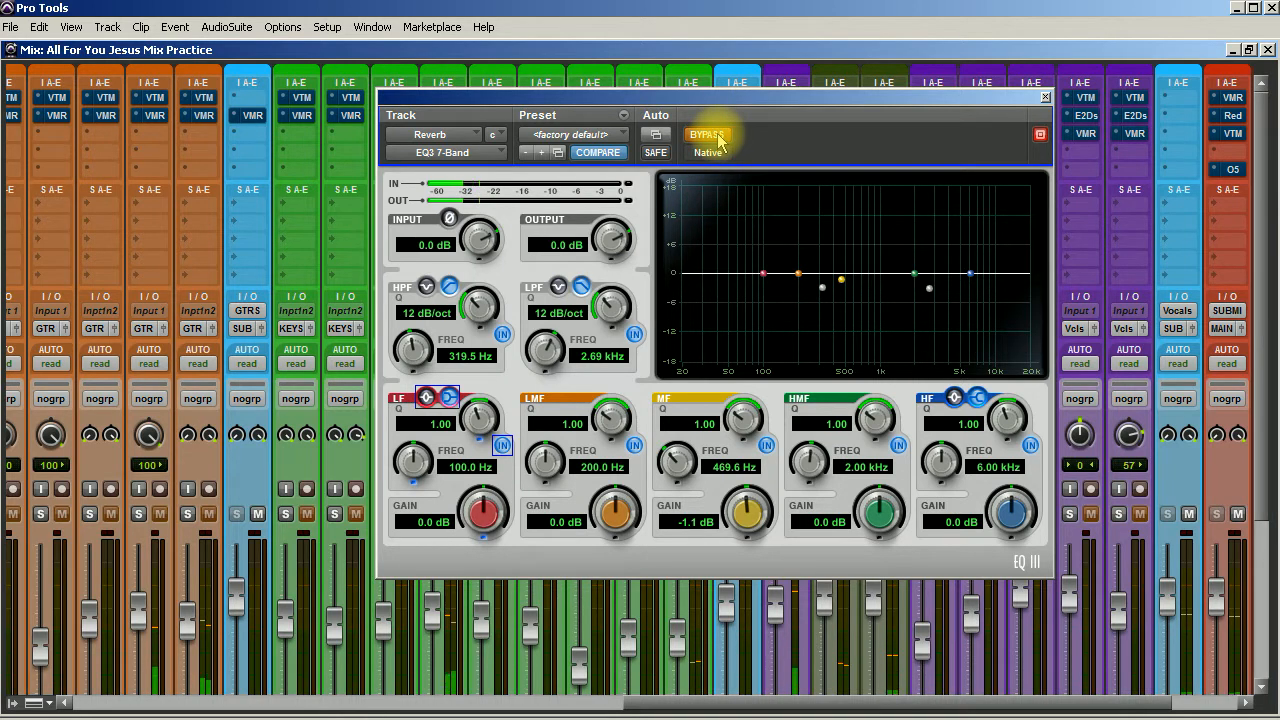
left_click(712, 135)
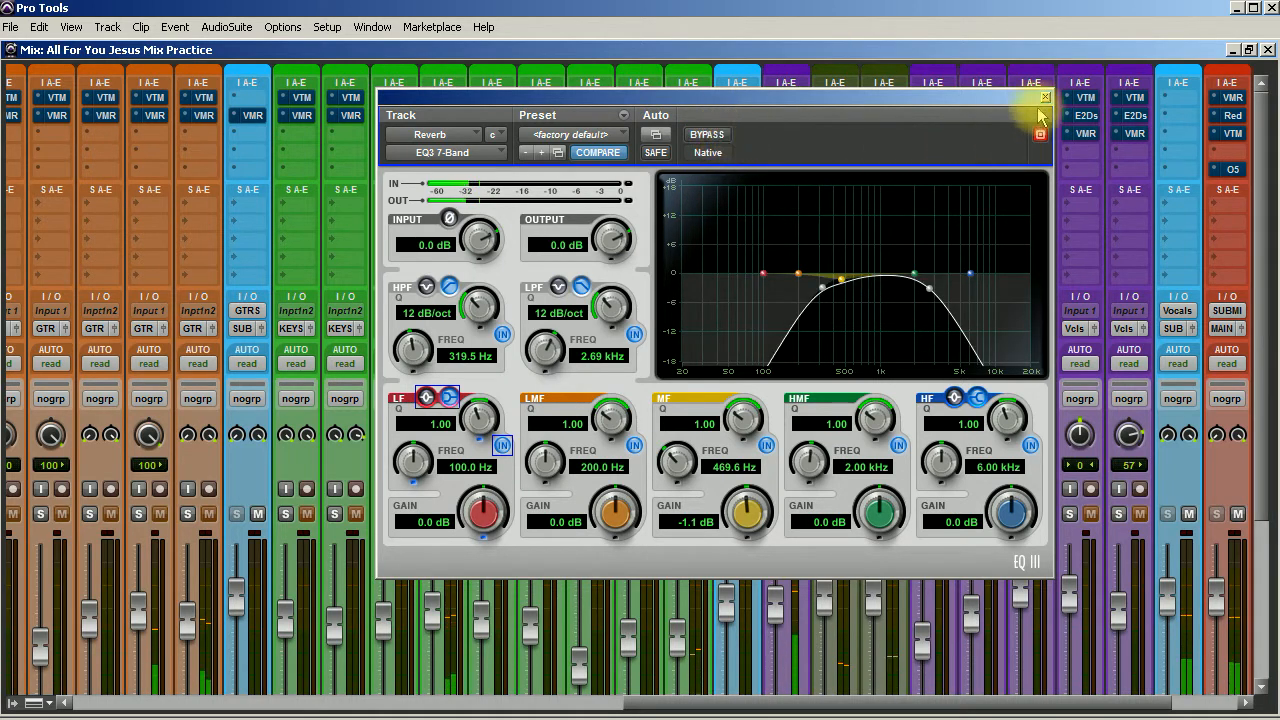
key("ctrl+w")
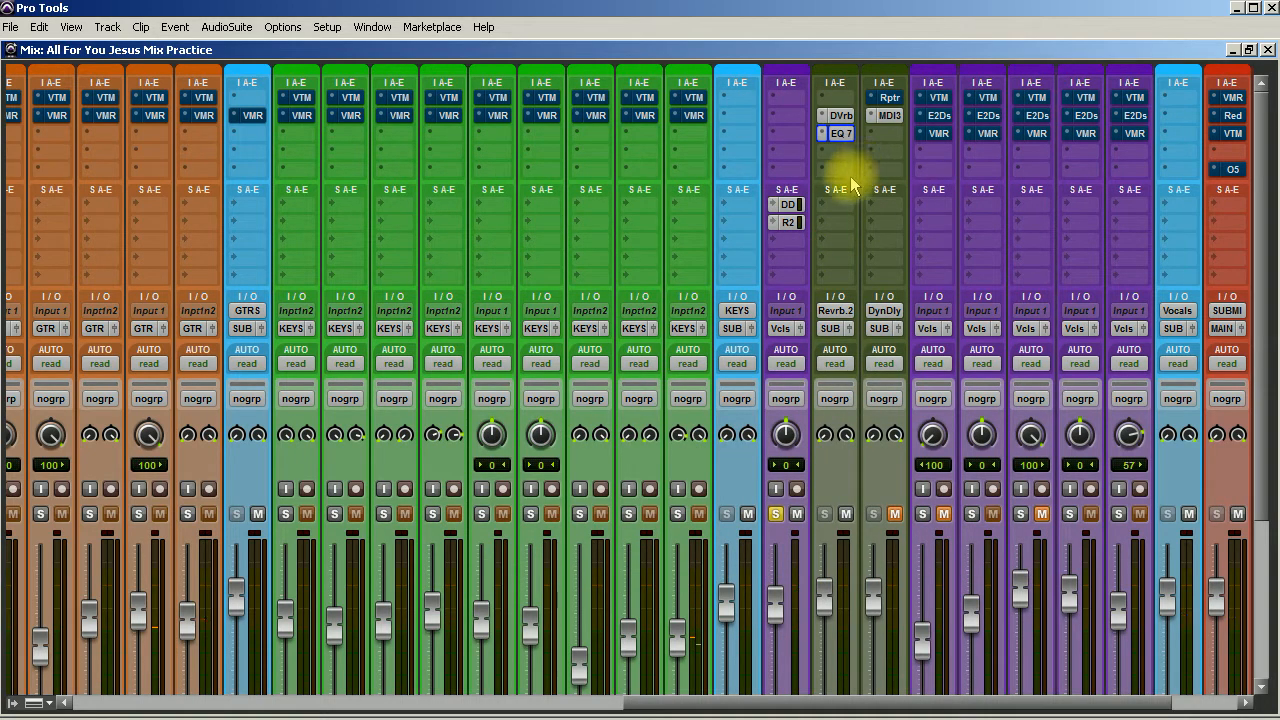
Insert the AIR Stereo Width (stereo) plug-in on the Reverb track after the EQ.
left_click(836, 150)
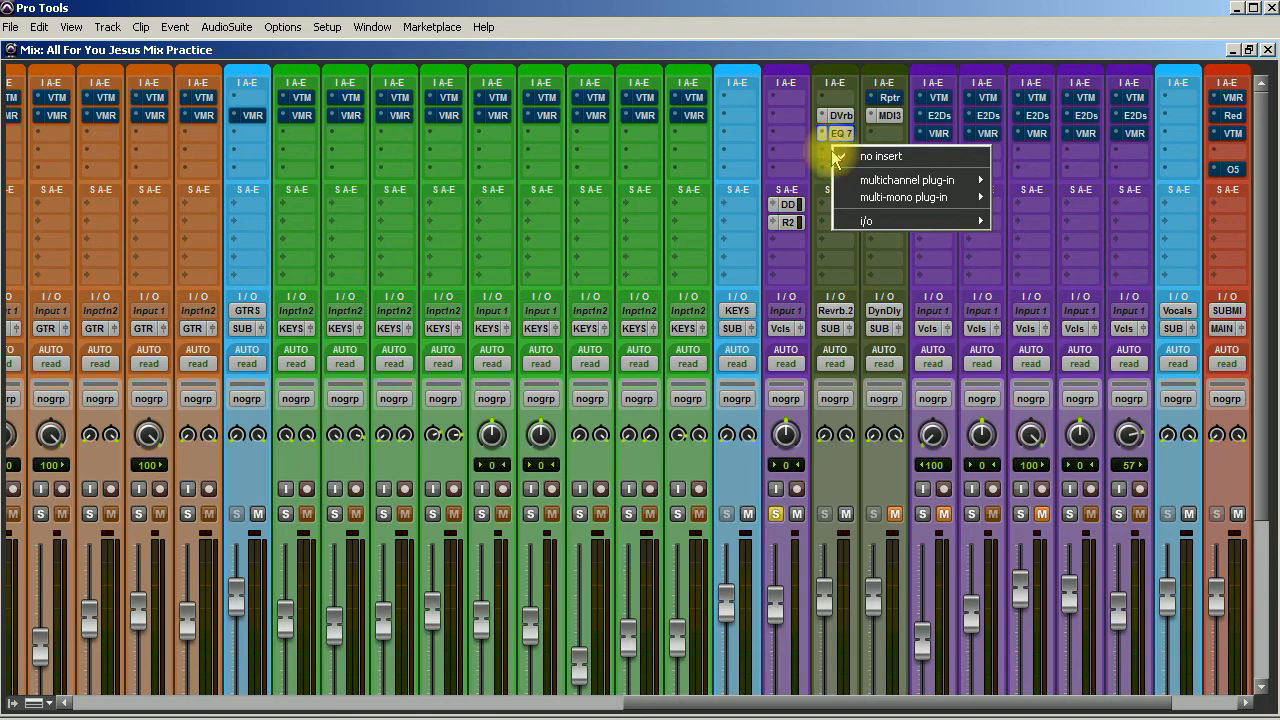
mouse_move(915, 181)
mouse_move(1050, 266)
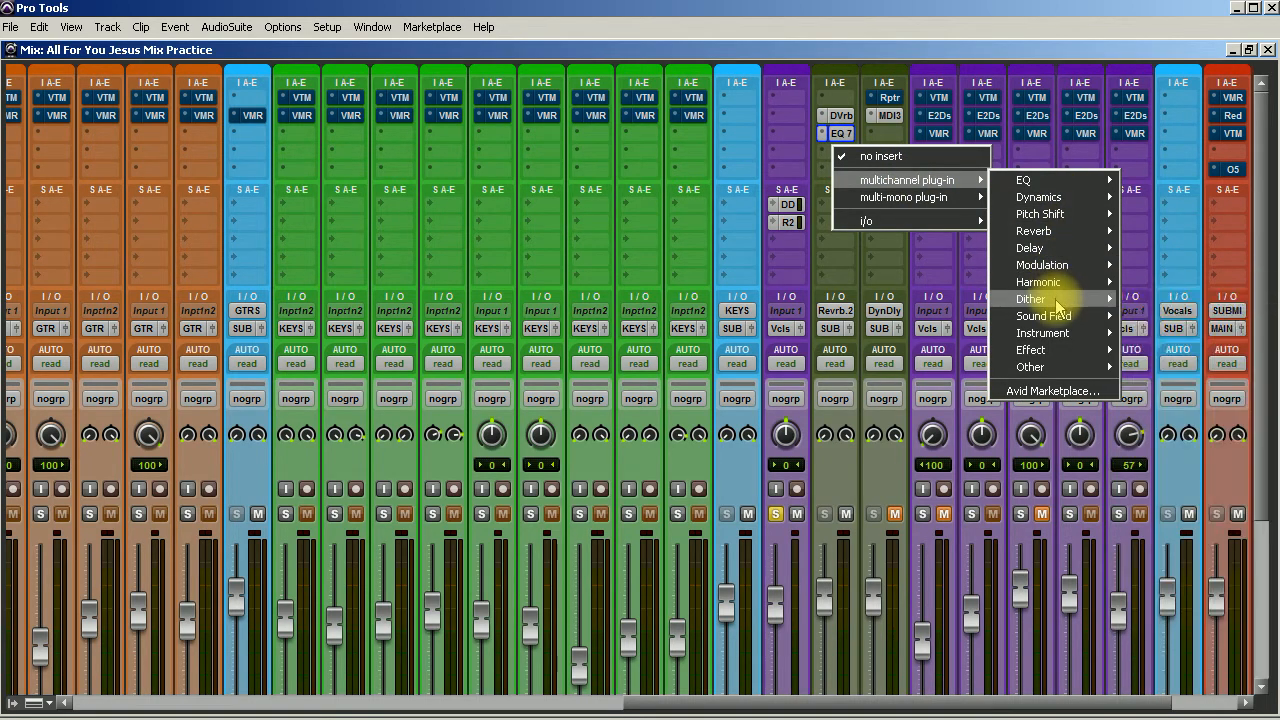
mouse_move(1064, 320)
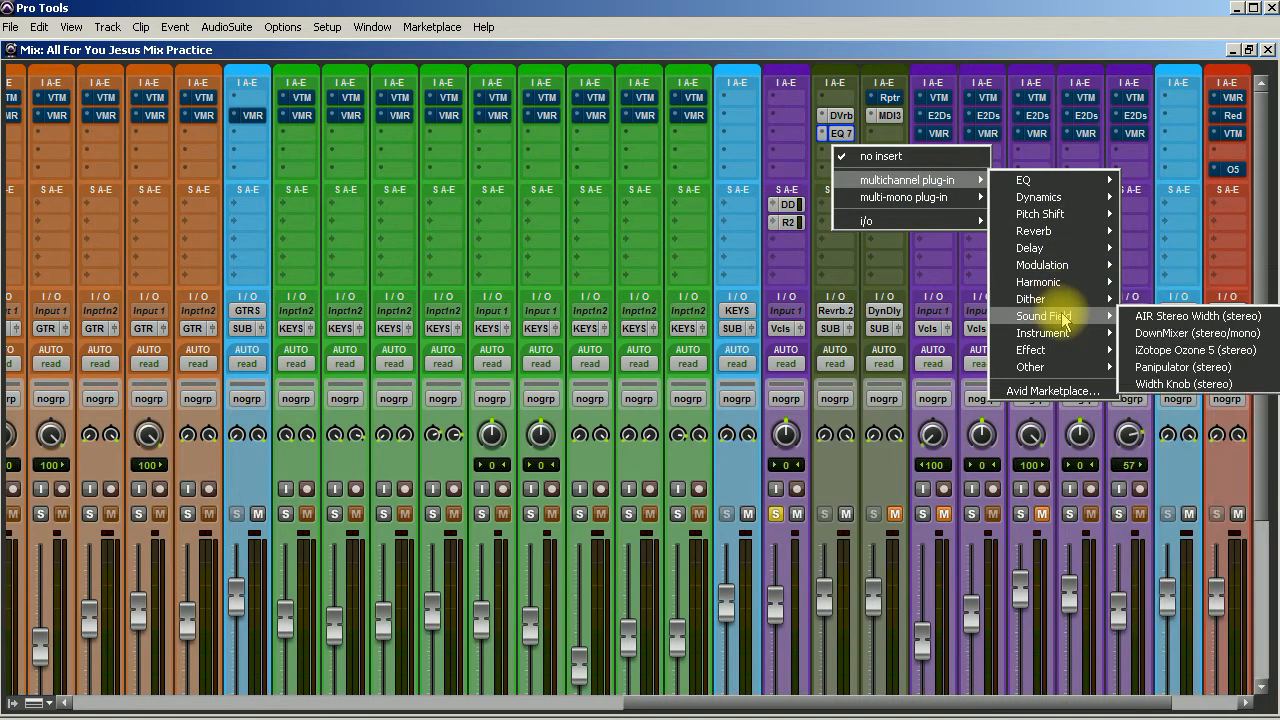
left_click(1140, 317)
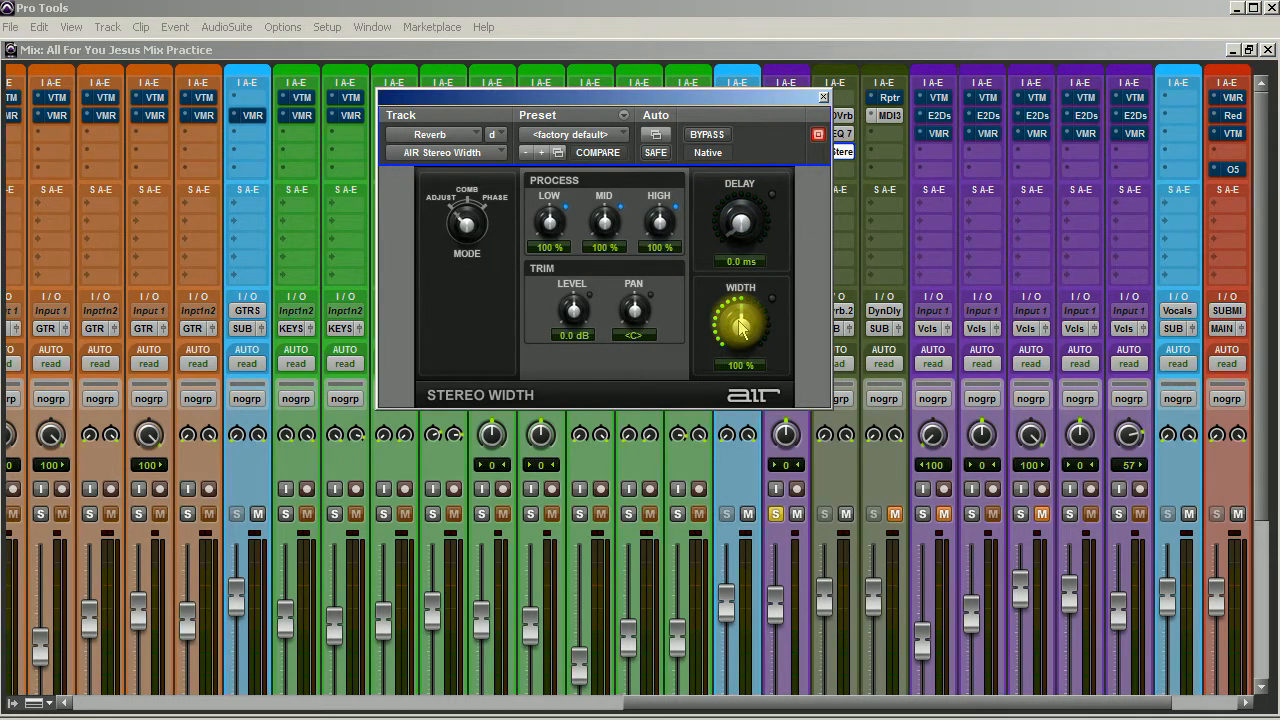
Set the Stereo Width plug-in's width to 172 %, compare it with the bypassed sound, and close the plug-in.
left_click_drag(740, 325, 749, 251)
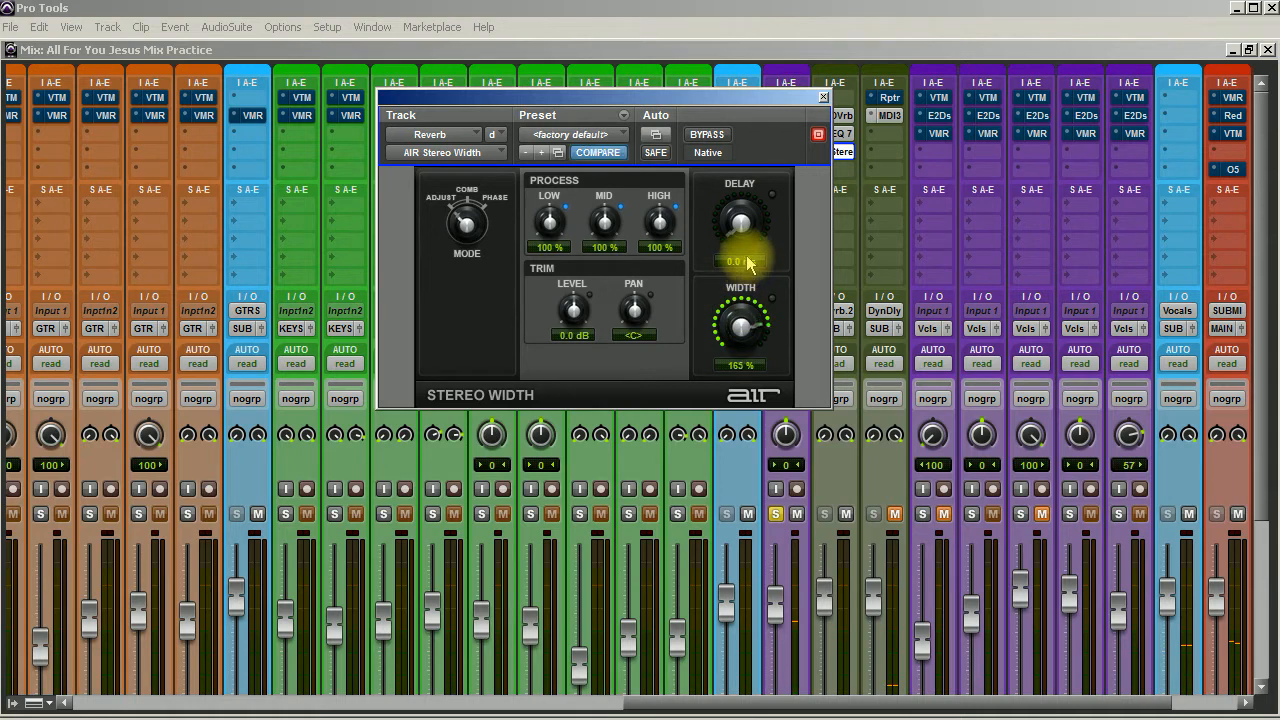
left_click_drag(748, 253, 751, 250)
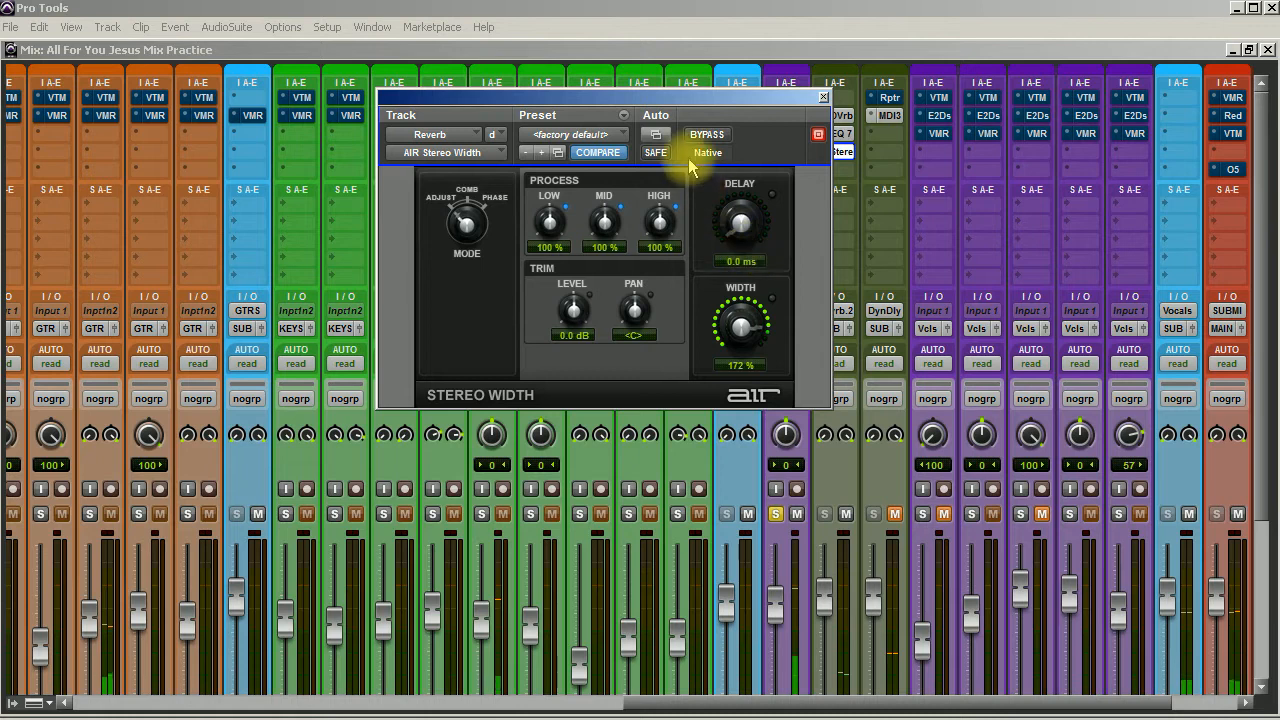
left_click(707, 135)
left_click(712, 137)
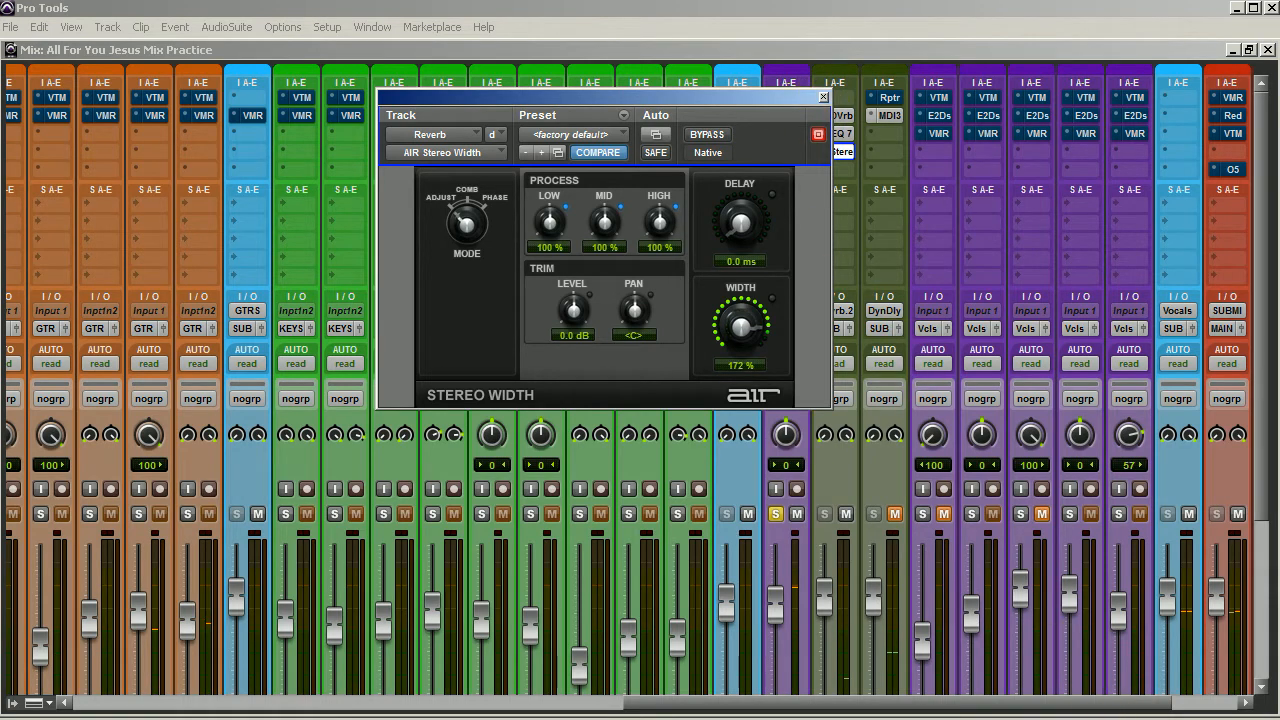
left_click(823, 97)
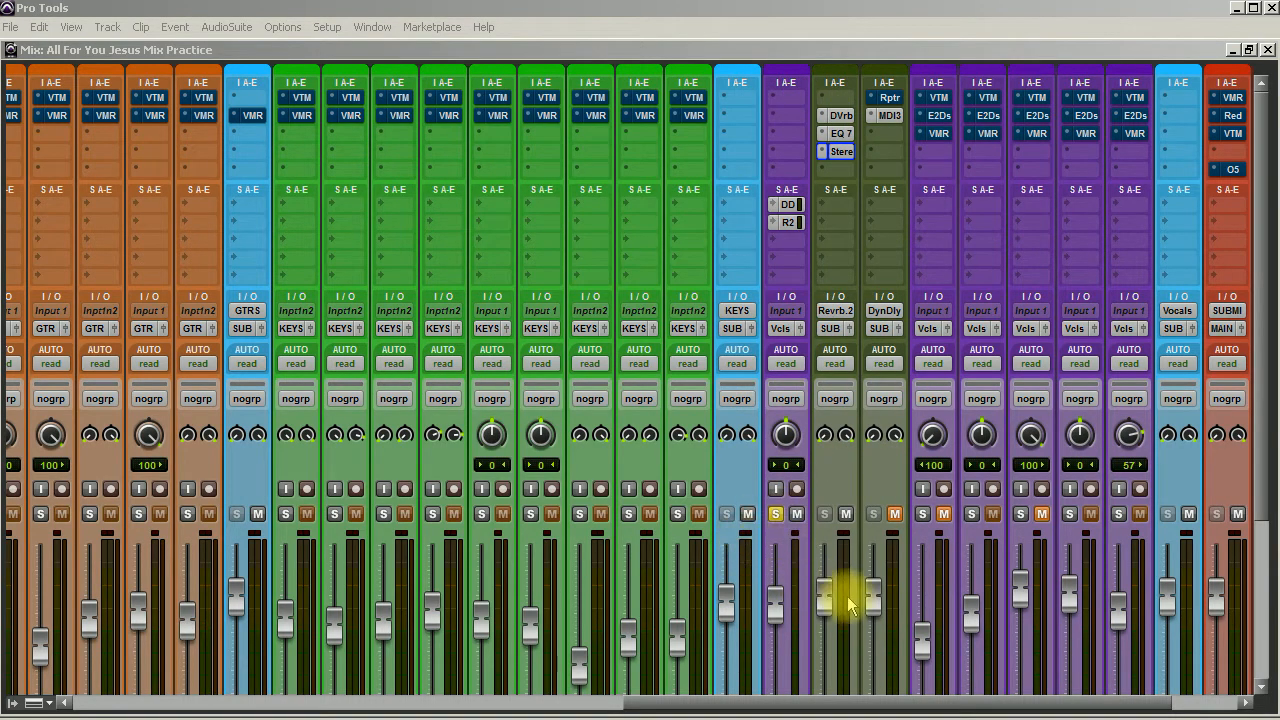
Unsolo the lead vocal and set its Reverb.2 send level to -9.1 dB, comparing the sound with the reverb's EQ and Stereo Width bypassed.
left_click(786, 221)
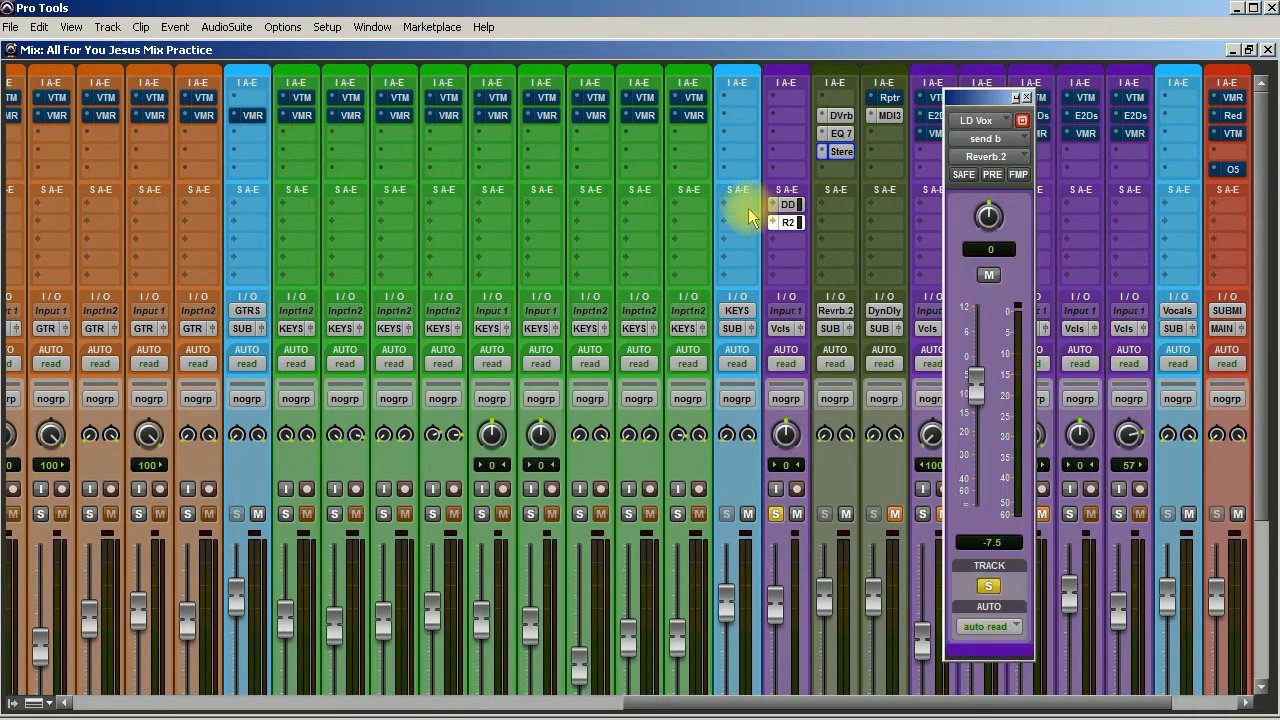
left_click_drag(995, 101, 636, 102)
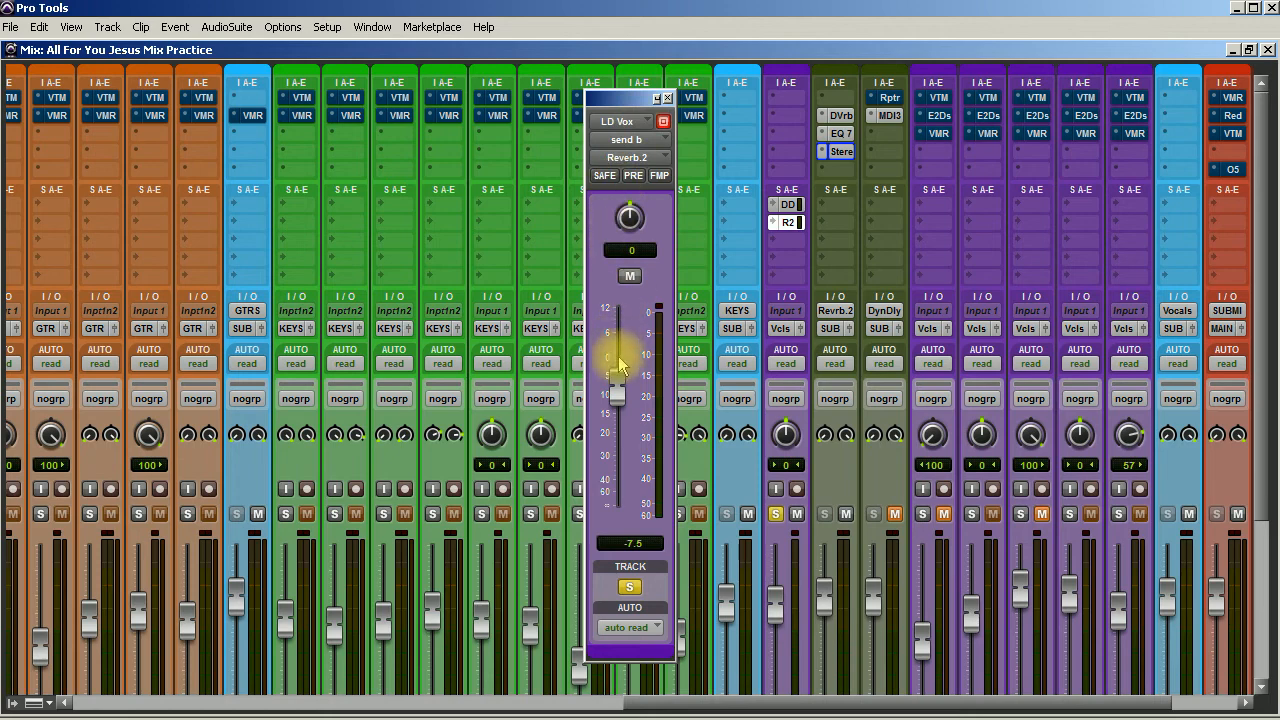
left_click(777, 515)
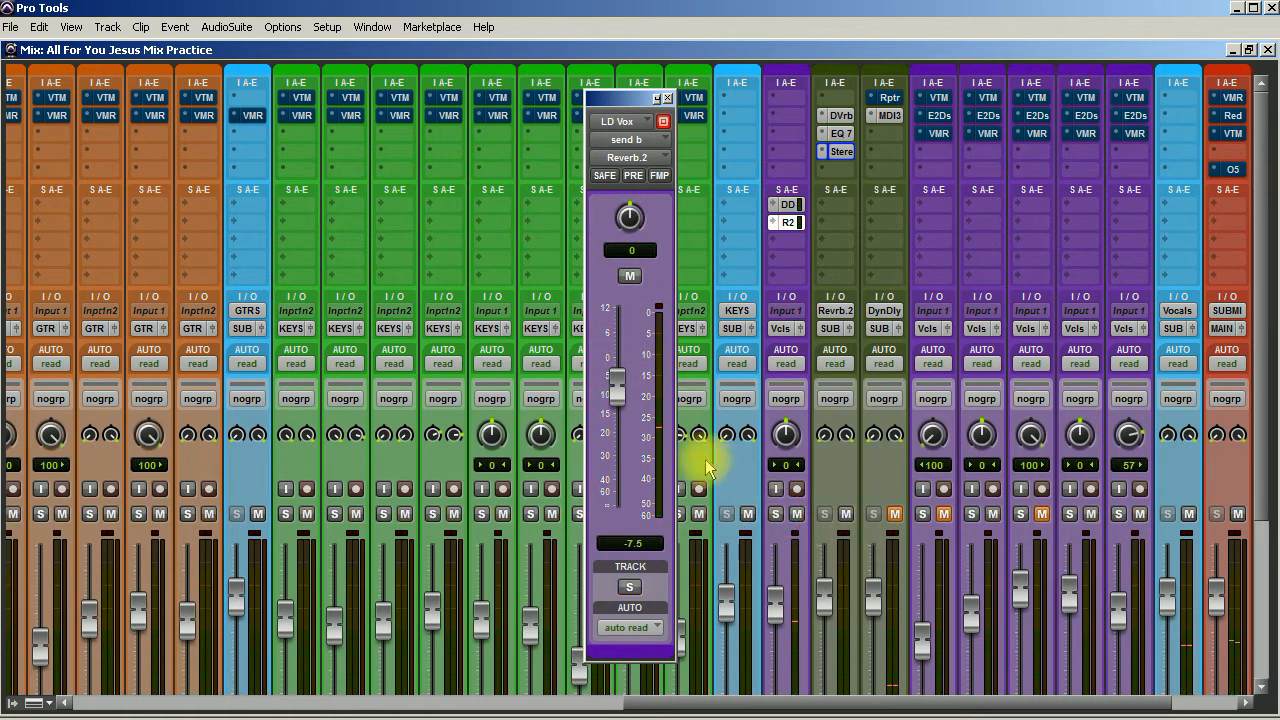
left_click_drag(614, 391, 617, 405)
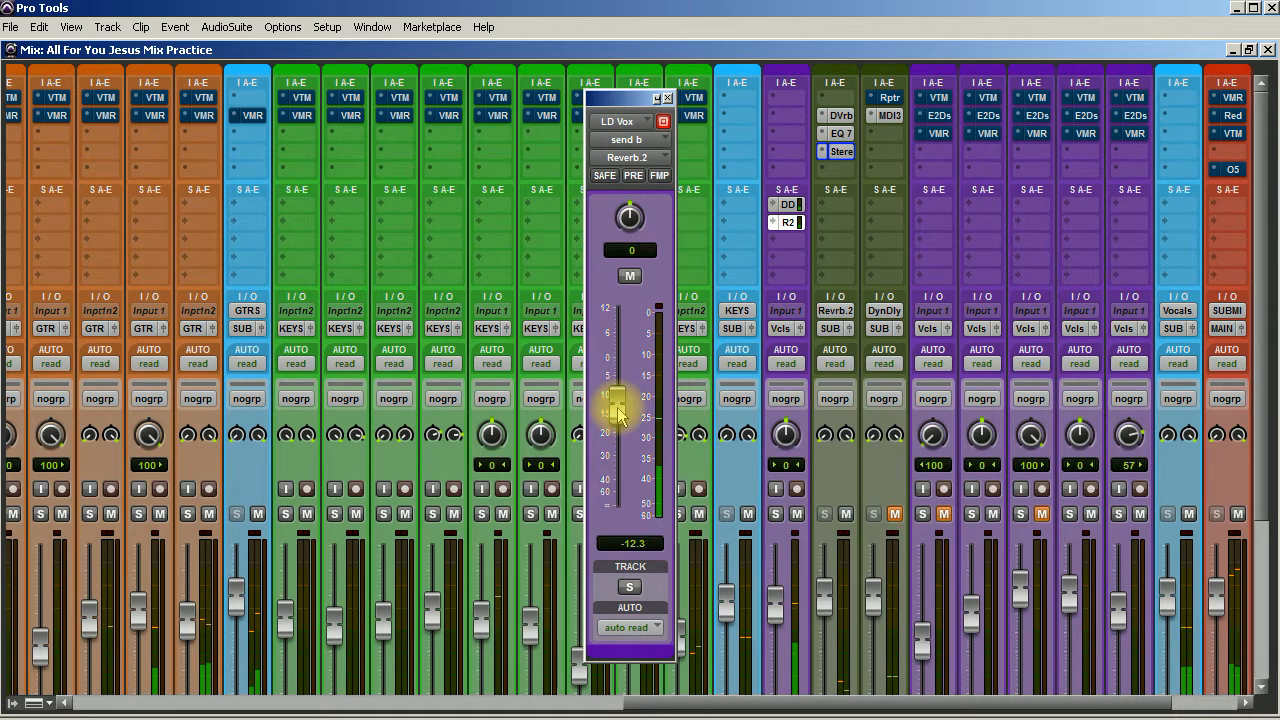
left_click(842, 152, "ctrl")
left_click(842, 134, "ctrl")
left_click_drag(617, 408, 620, 401)
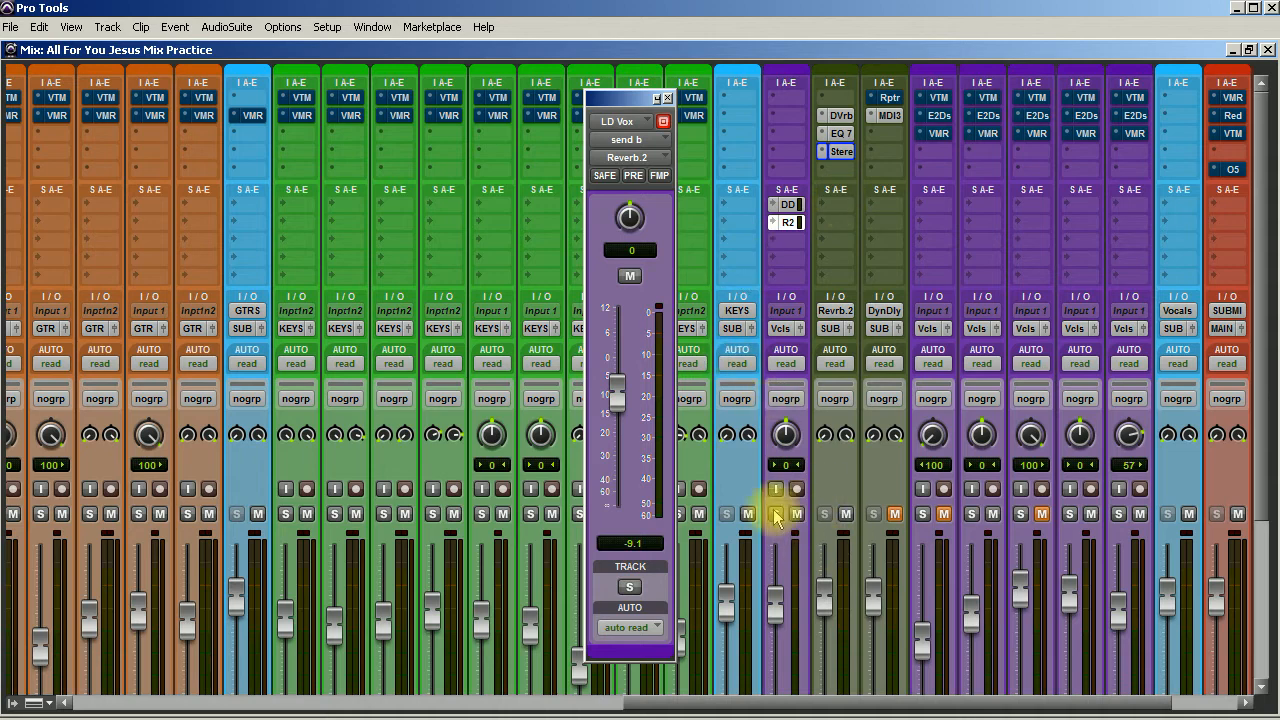
Unmute the Dyn Delay track, mute the Reverb track, and close the lead vocal's send window.
left_click(896, 514)
left_click(845, 513)
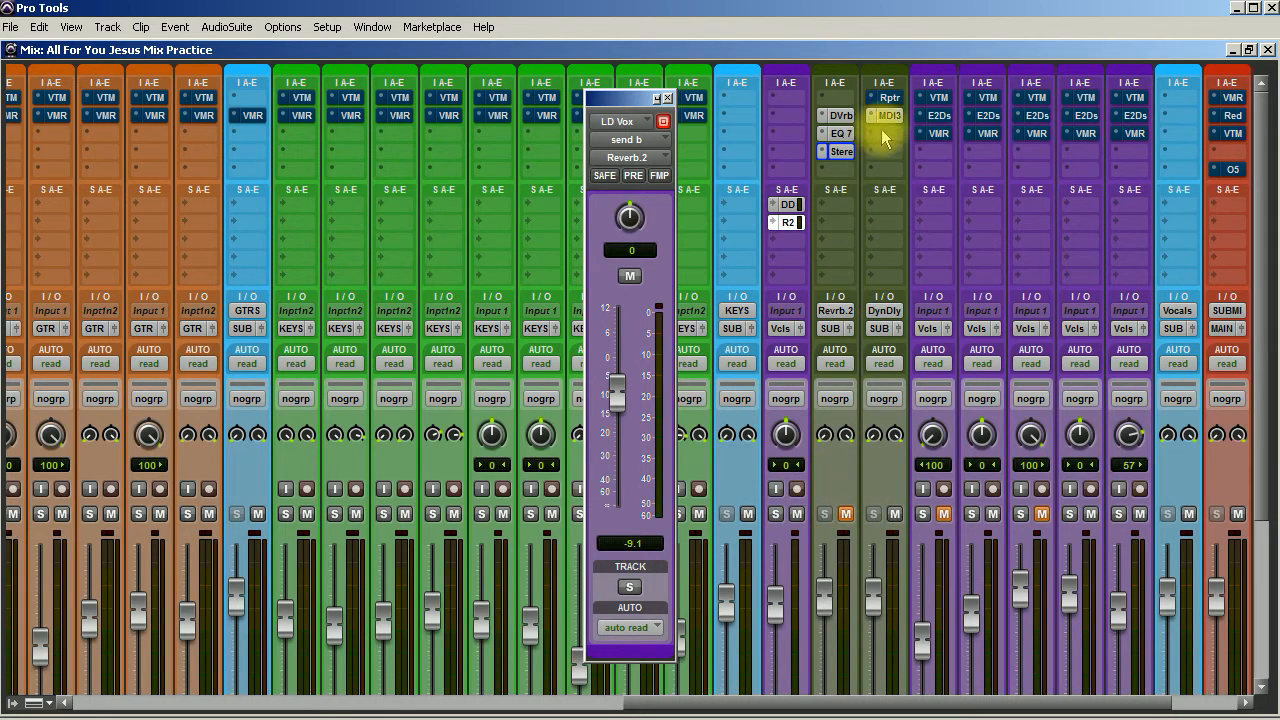
left_click(667, 98)
Insert the Lo-Fi (stereo) harmonic plug-in on the Dyn Delay track after the MDI3 insert.
left_click(881, 145)
mouse_move(935, 163)
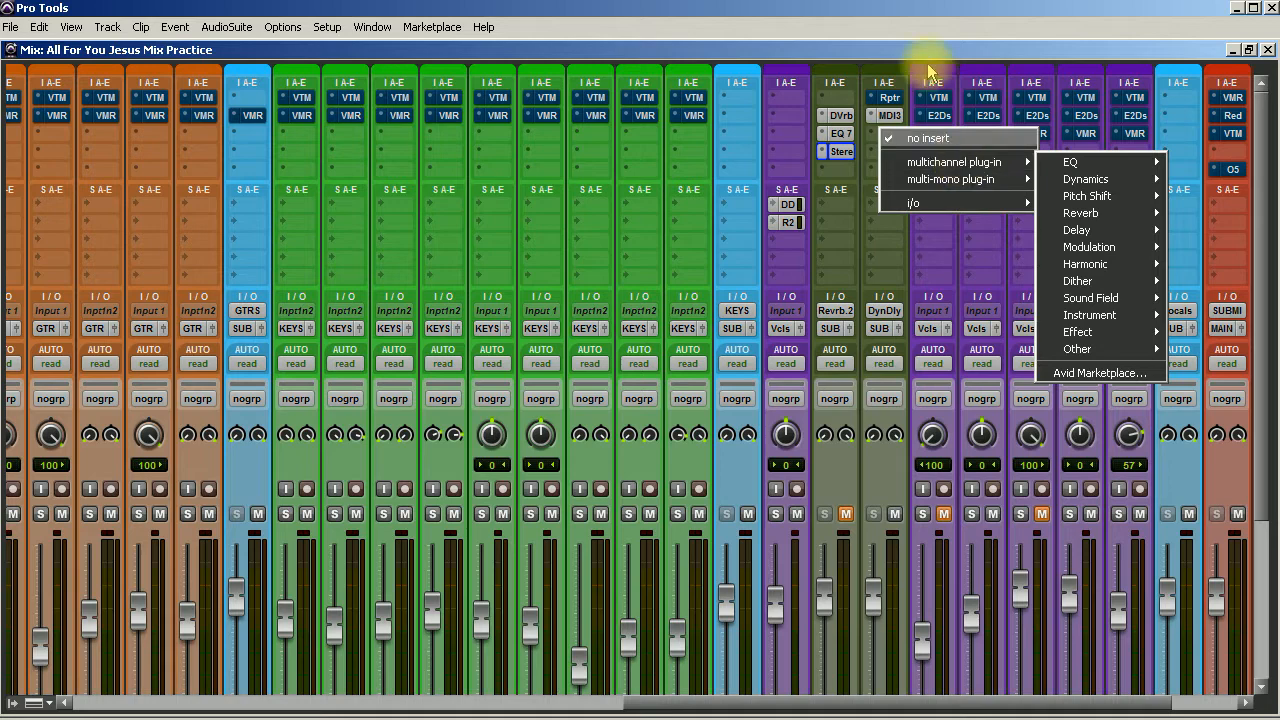
left_click(926, 31)
left_click(897, 147)
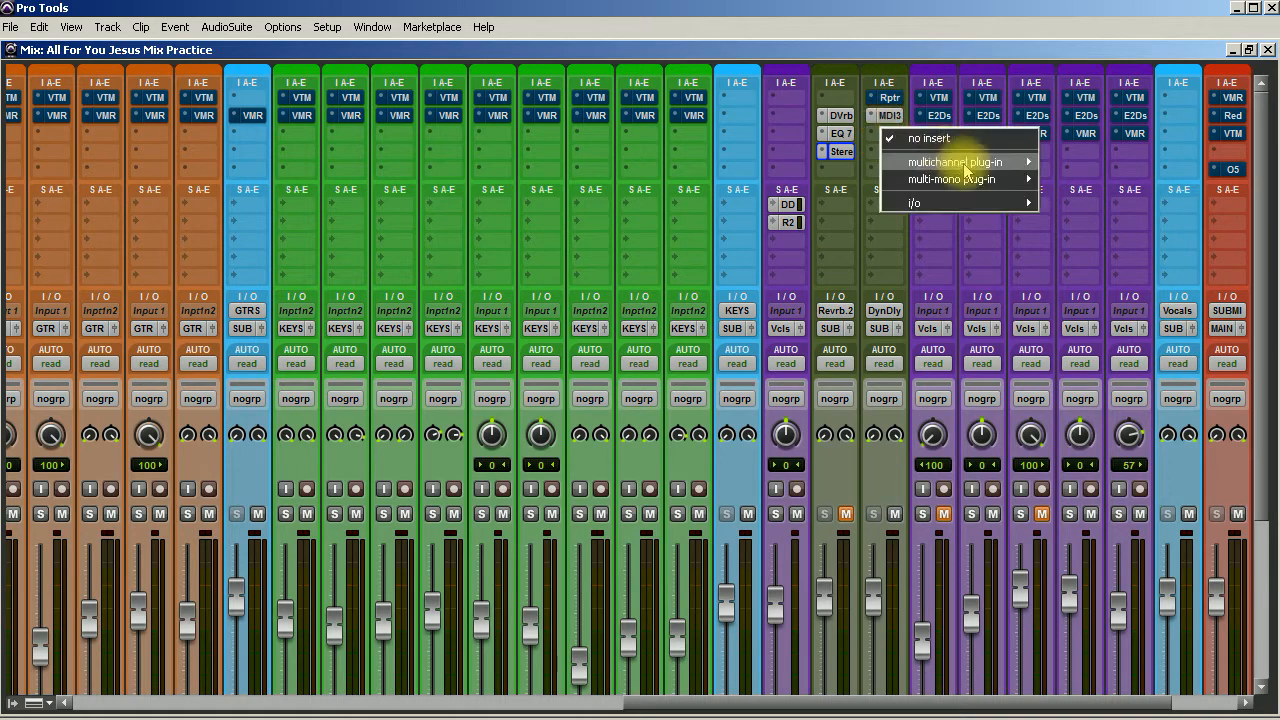
mouse_move(972, 162)
mouse_move(1077, 166)
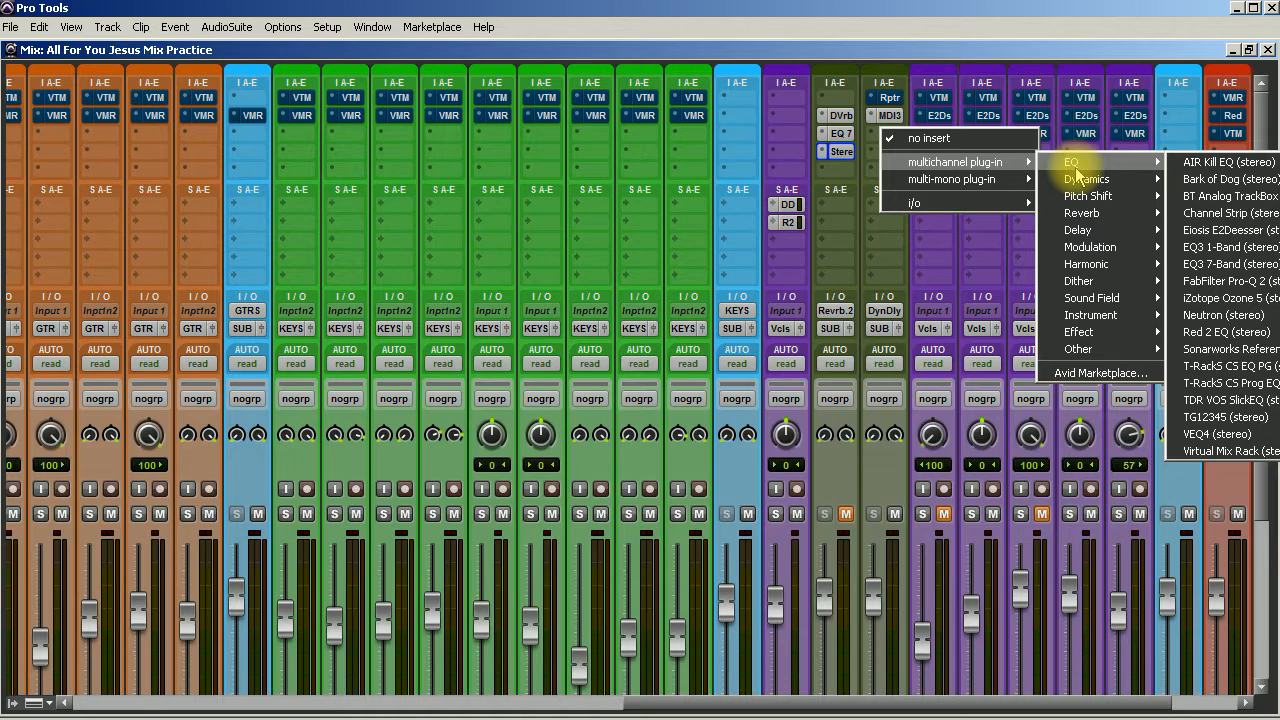
mouse_move(1115, 264)
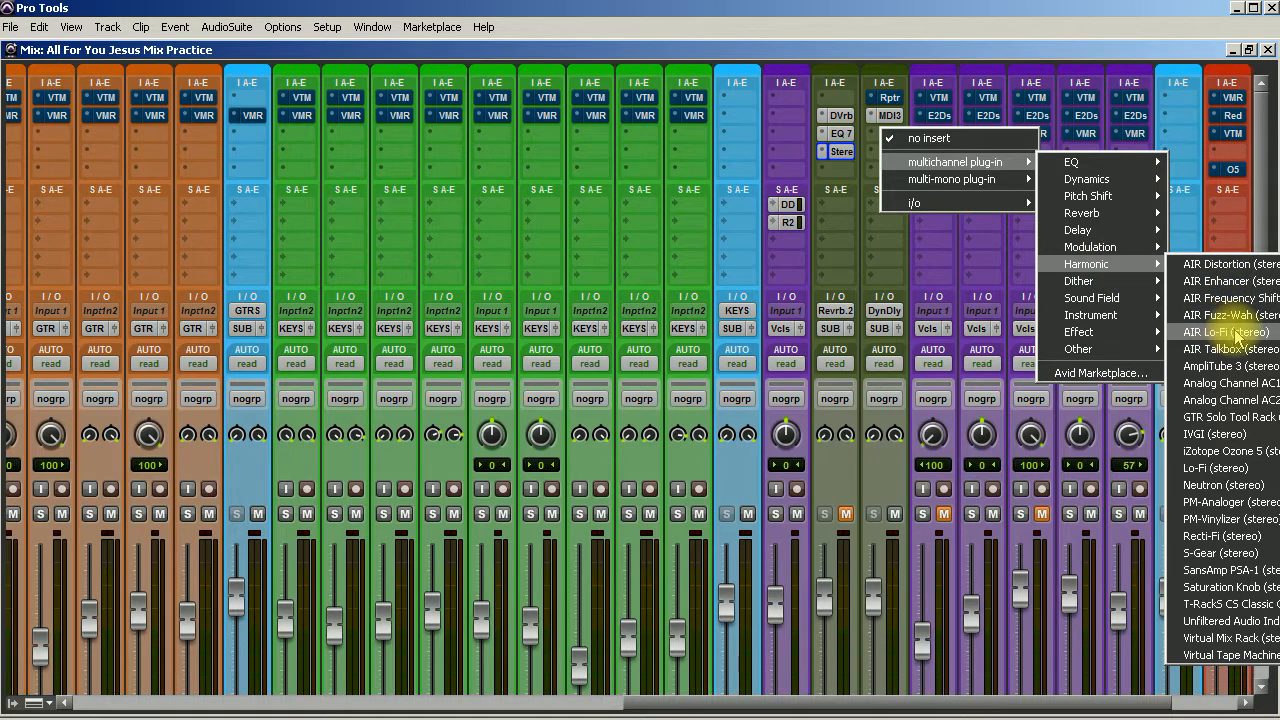
left_click(1227, 468)
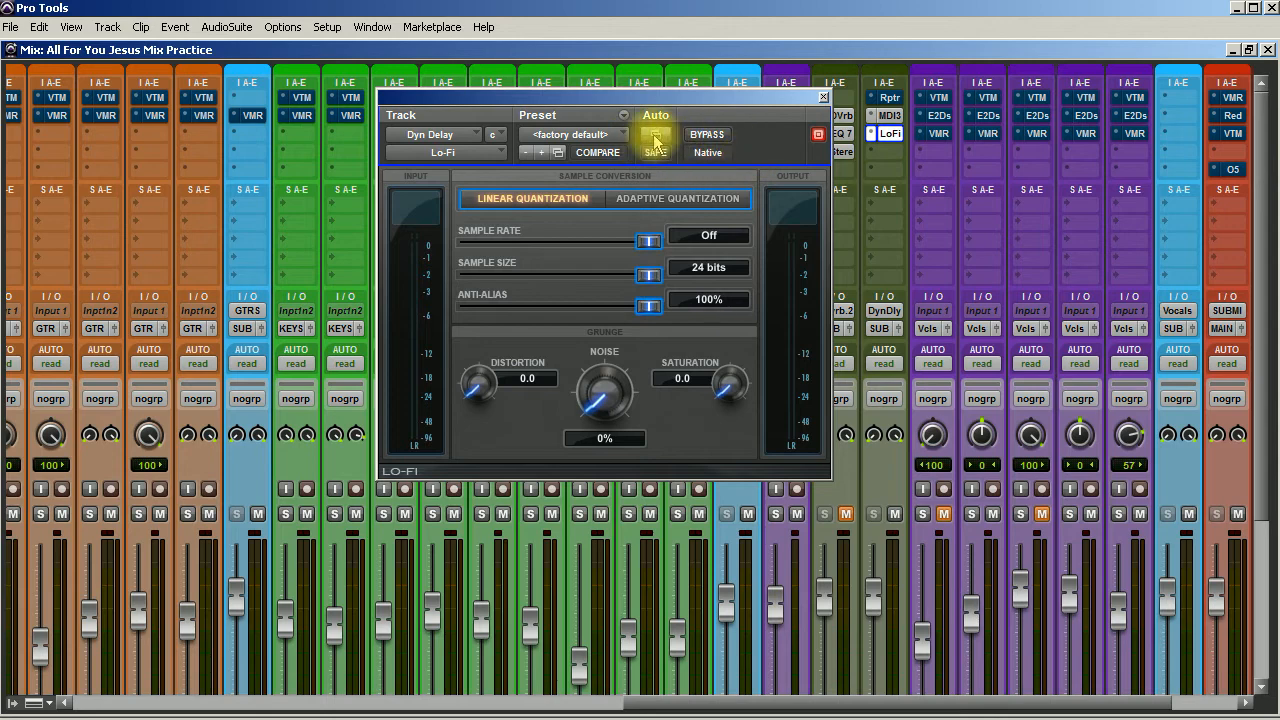
Load the Tape Saturation factory preset in Lo-Fi and move its window clear of the vocal and effect channels.
left_click(623, 116)
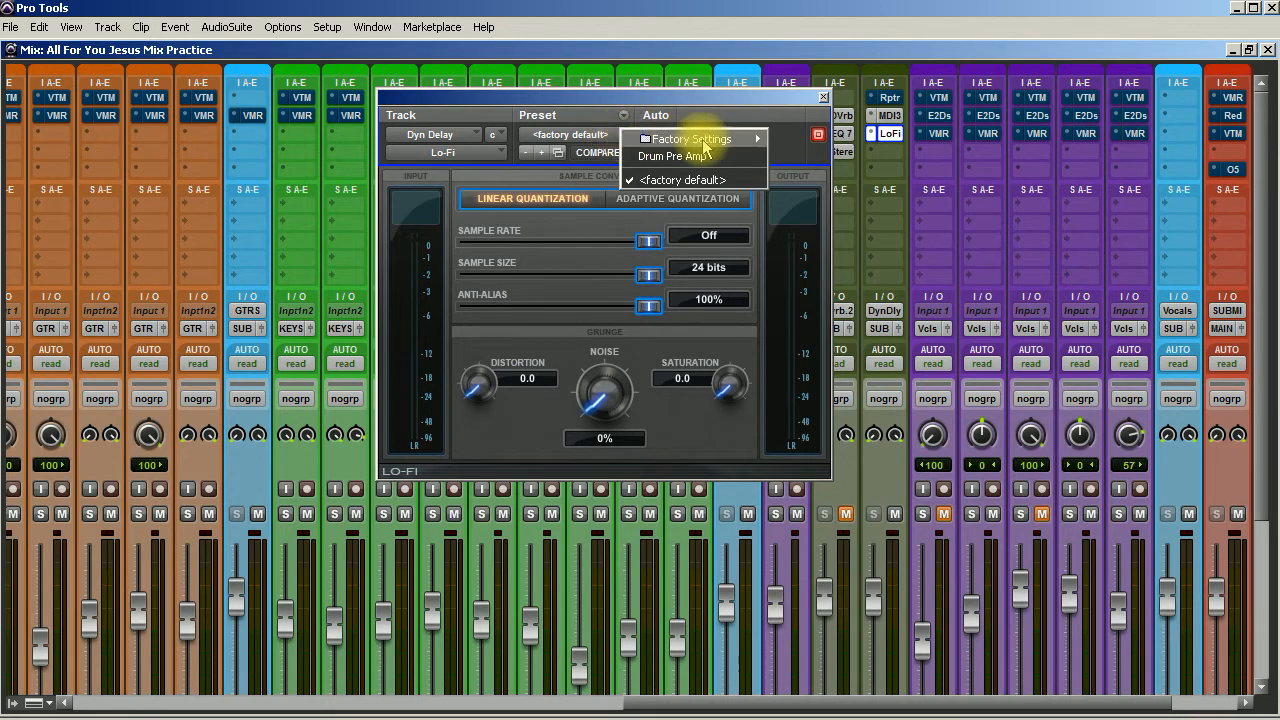
mouse_move(720, 139)
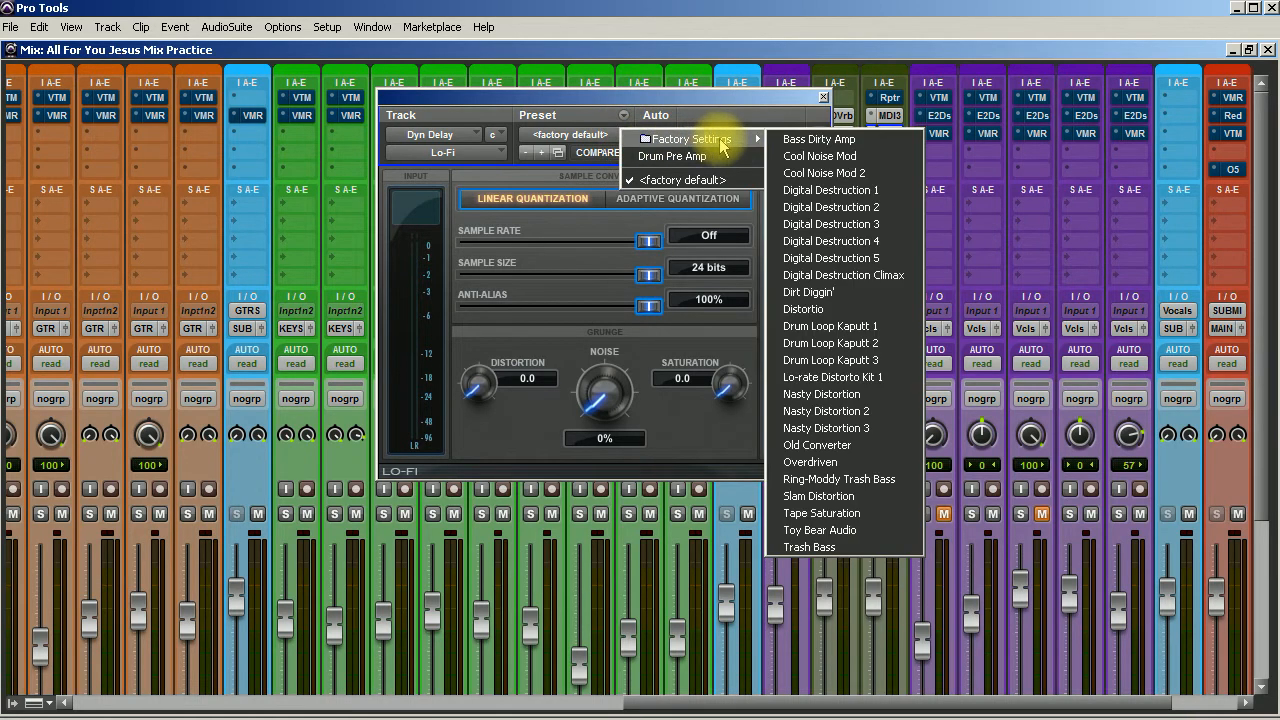
left_click(846, 513)
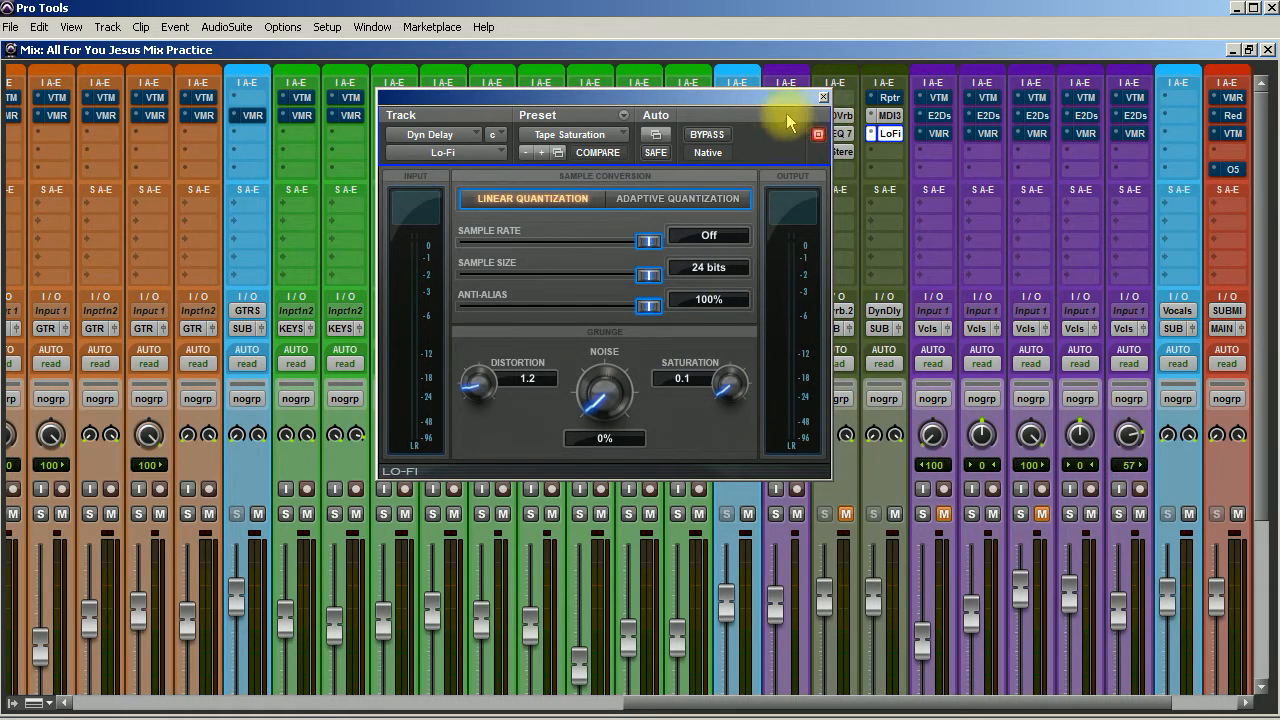
left_click_drag(786, 106, 715, 106)
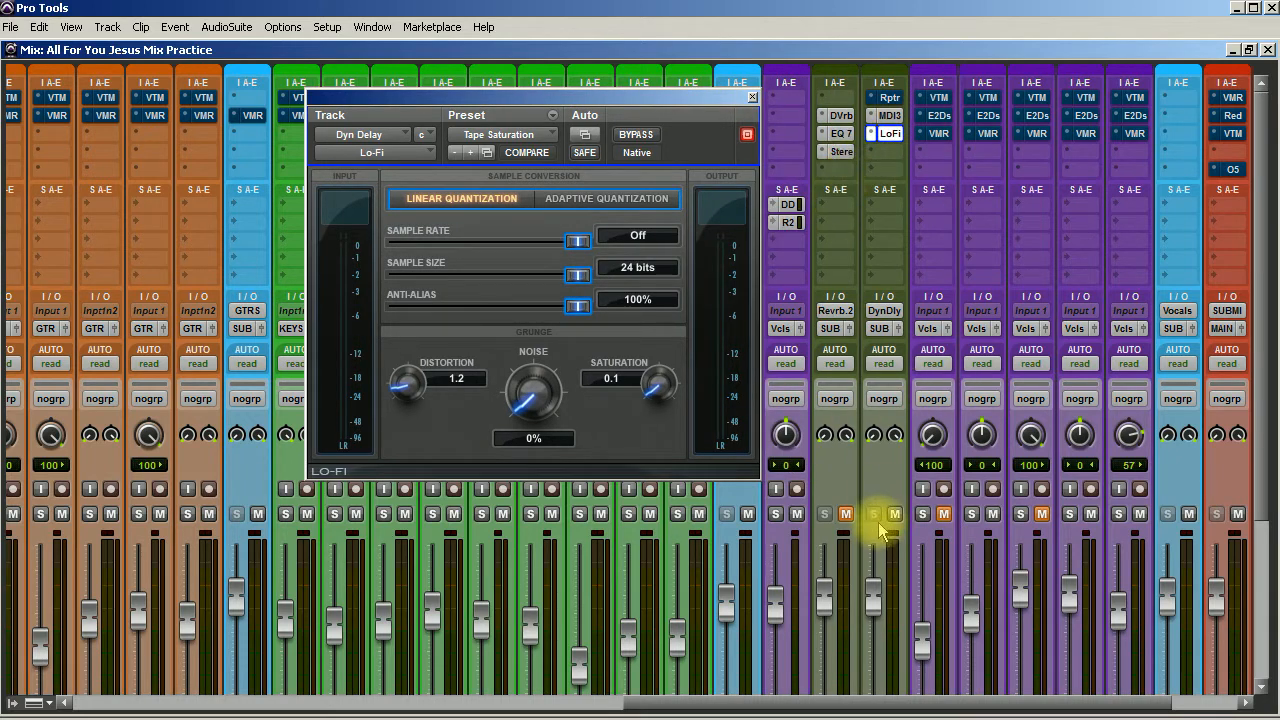
Unmute the Reverb track and solo the lead vocal with its Dyn Delay send set to -9.1 dB.
left_click(843, 515)
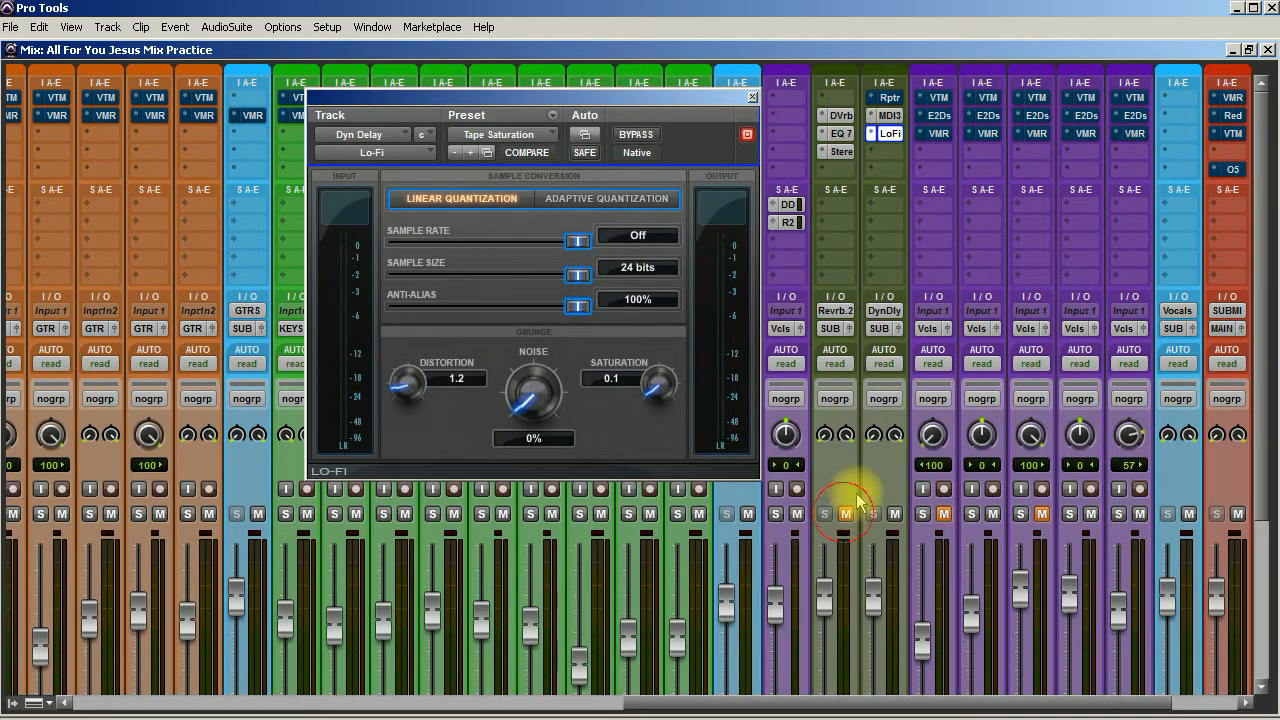
left_click(788, 206)
left_click_drag(623, 345, 618, 403)
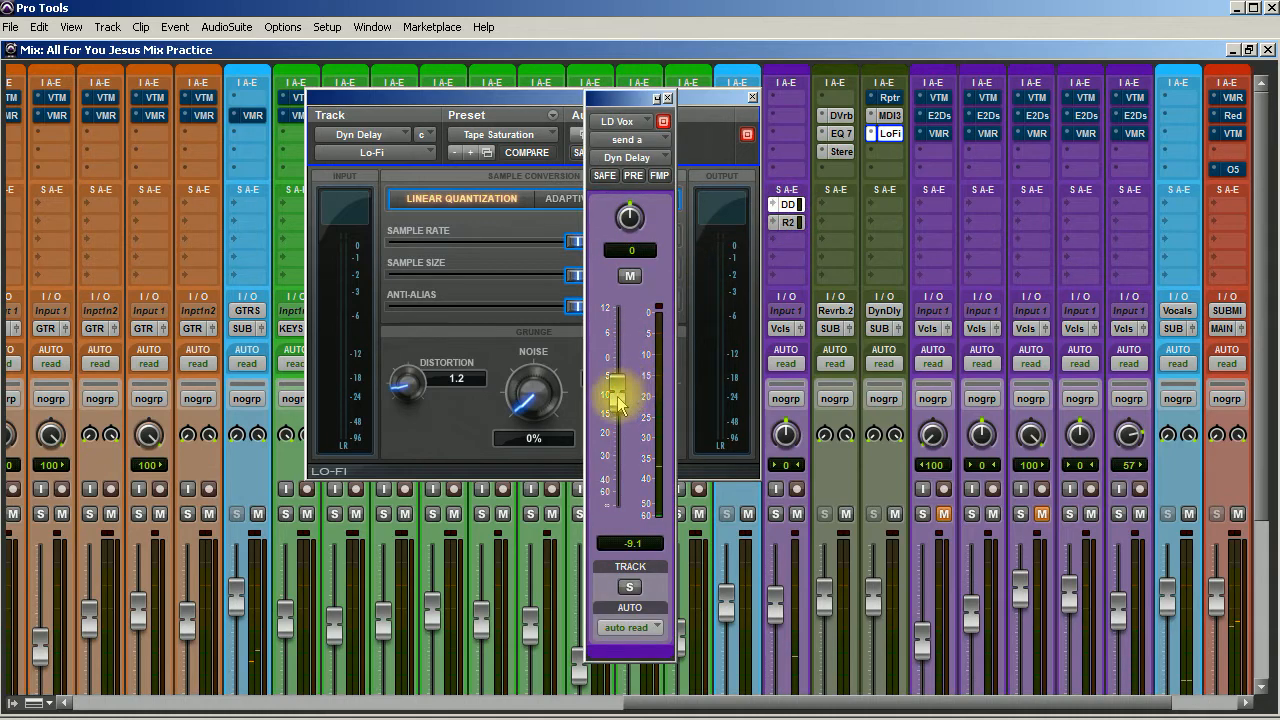
left_click(775, 514)
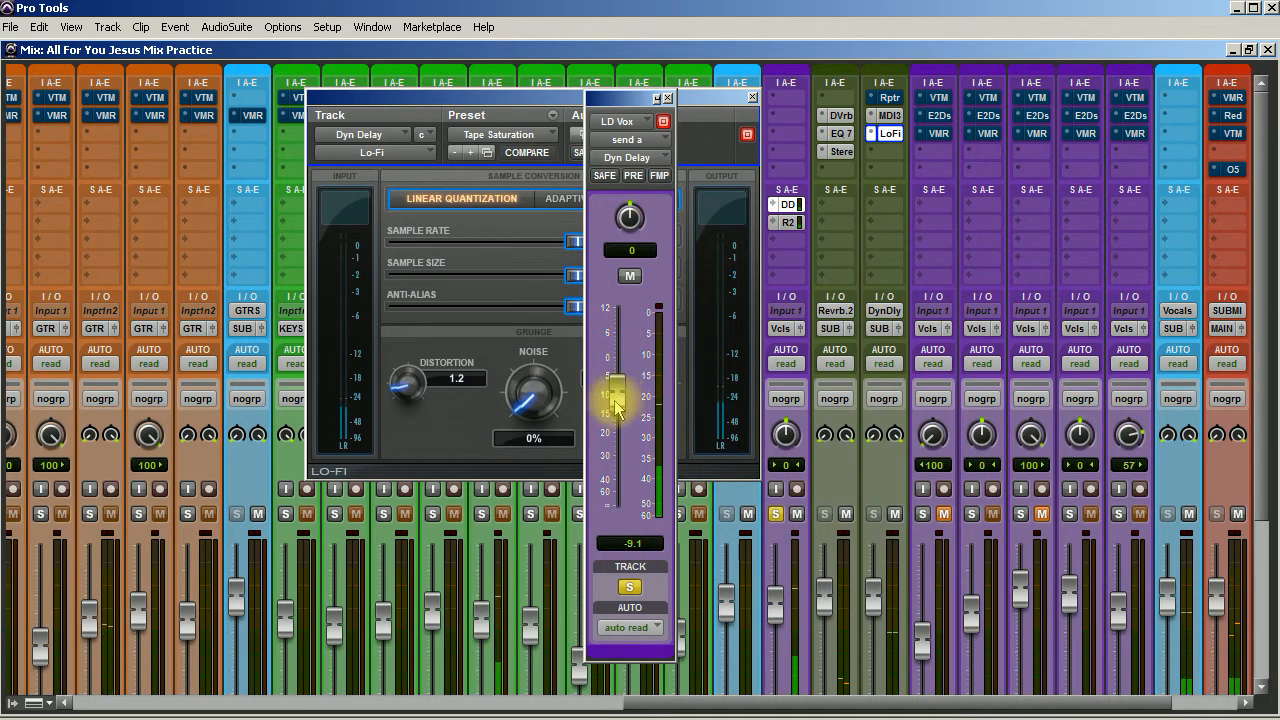
Close the Lo-Fi plug-in window and bypass Lo-Fi on the Dyn Delay track.
left_click(716, 110)
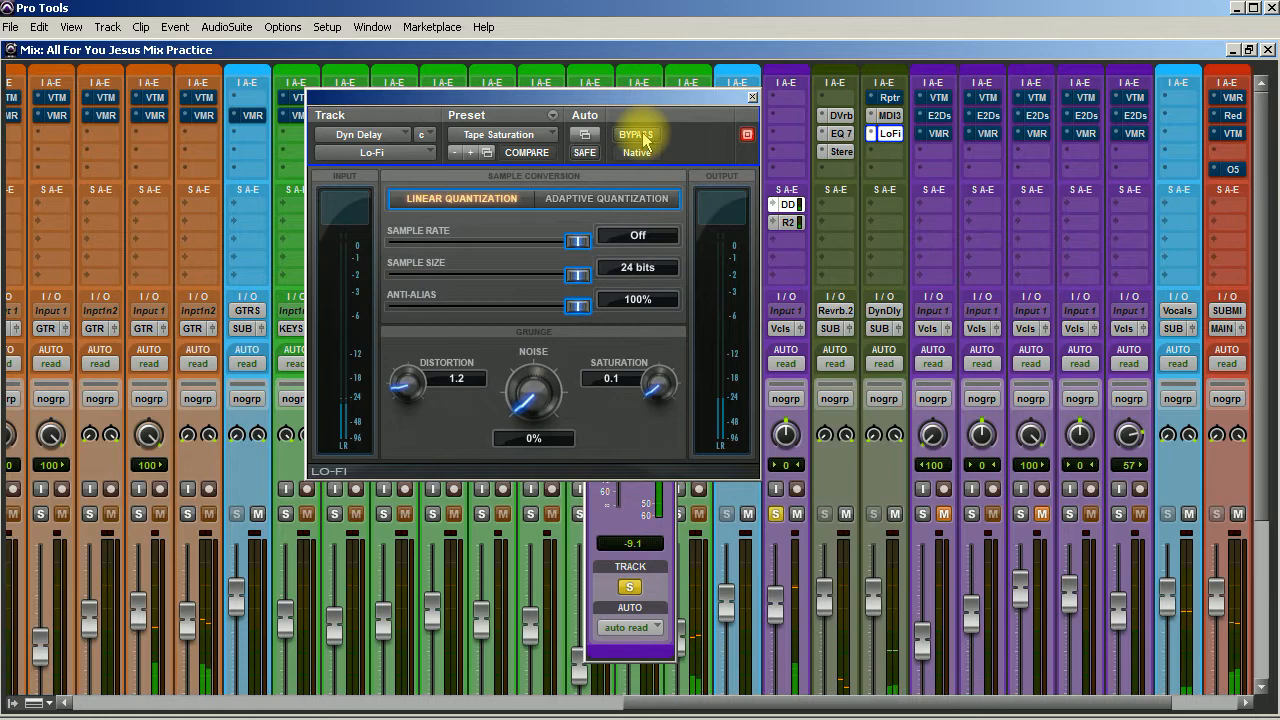
left_click(753, 99)
left_click(888, 151)
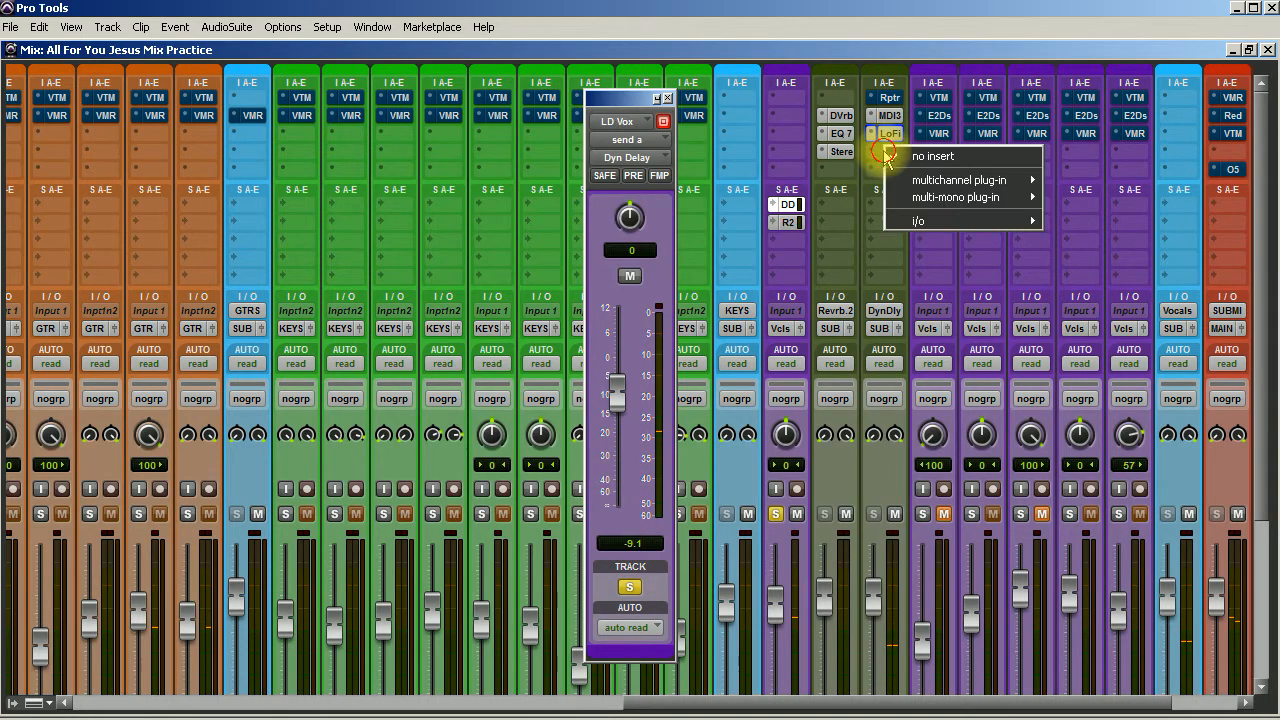
left_click(891, 132)
left_click(889, 134, "ctrl")
Insert the AIR Distortion (stereo) plug-in on the Dyn Delay track after Lo-Fi.
left_click(888, 152)
mouse_move(960, 180)
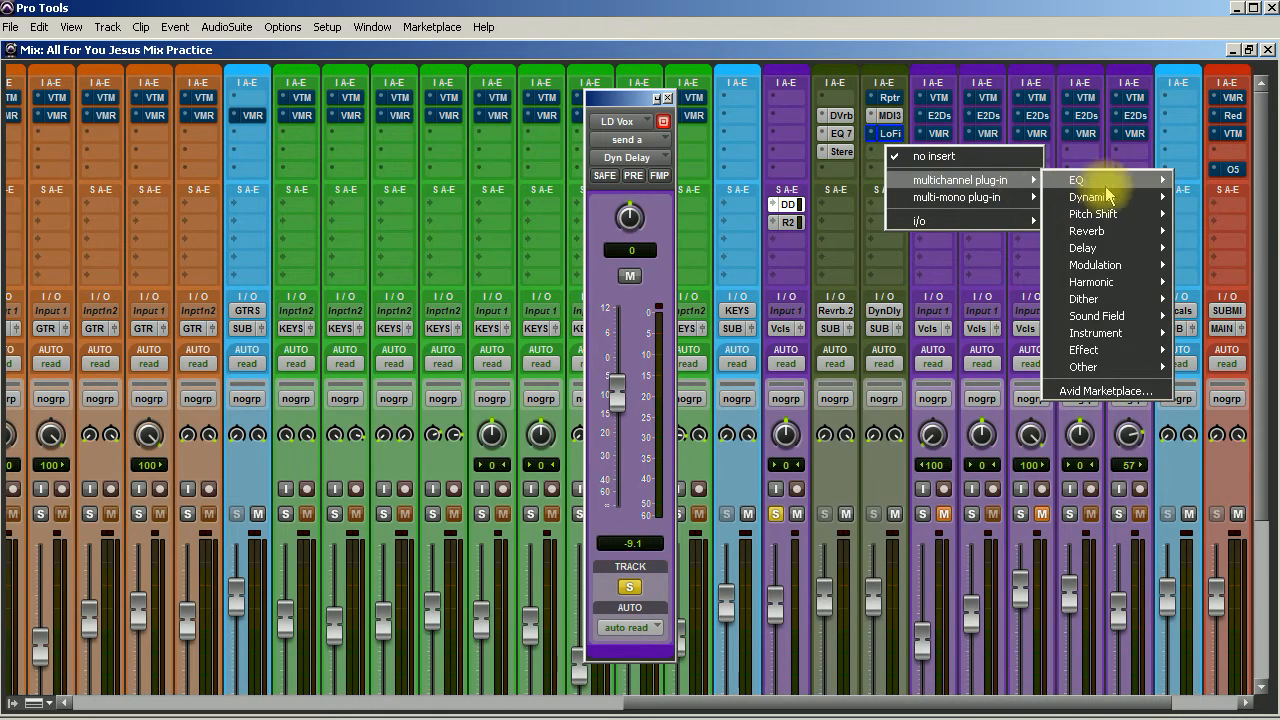
mouse_move(1120, 207)
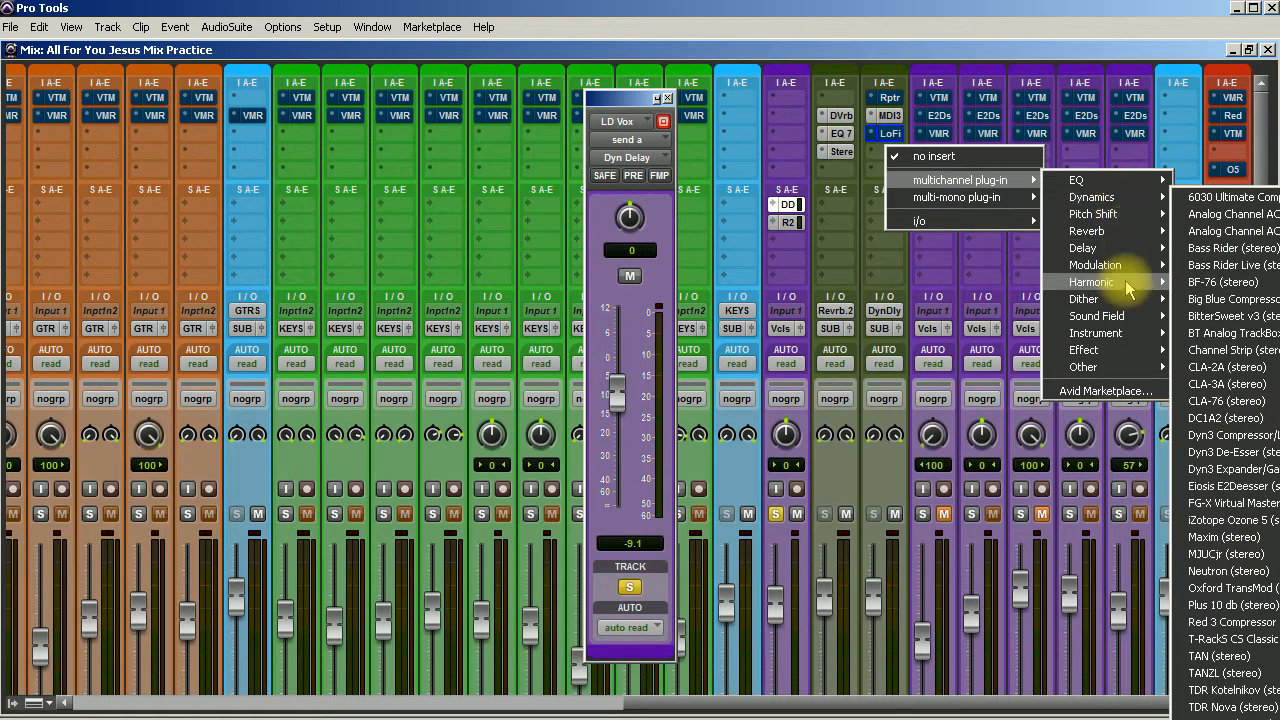
mouse_move(1122, 290)
left_click(1240, 283)
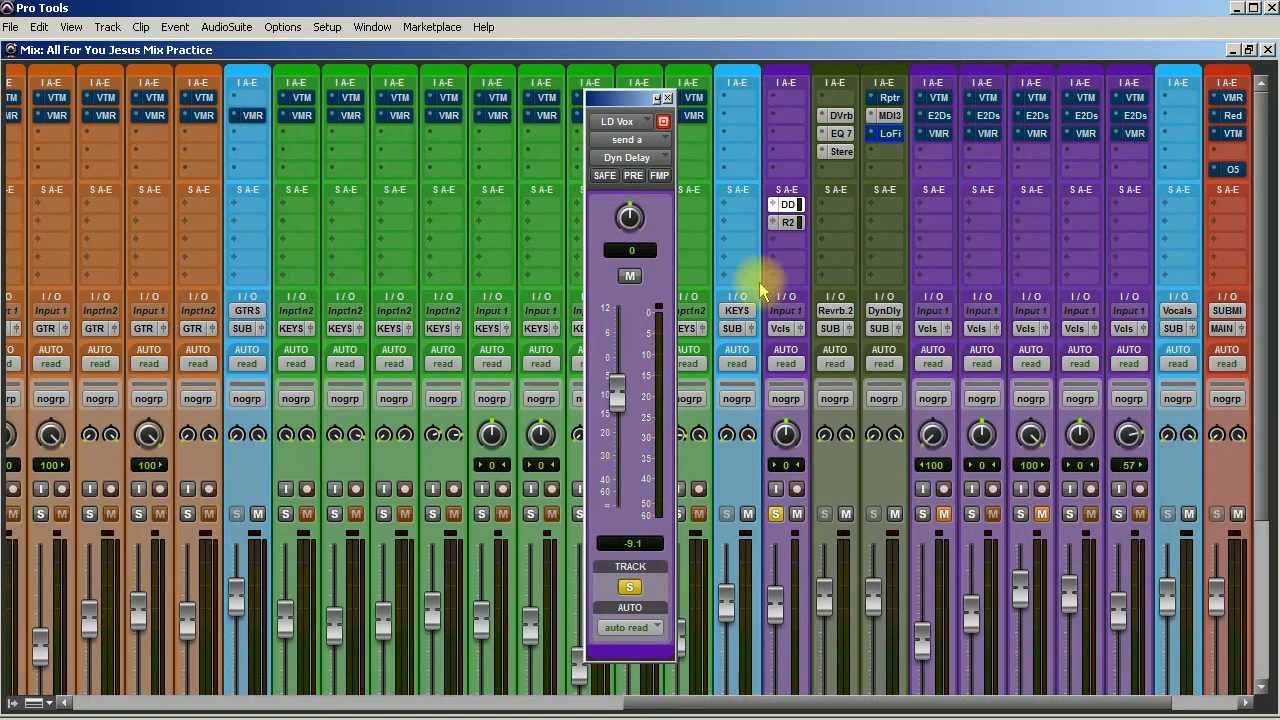
Set AIR Distortion's drive to 25 dB and mix to 40 %, with its stereo option turned on.
left_click_drag(663, 375, 628, 536)
left_click_drag(391, 236, 393, 207)
left_click_drag(666, 363, 668, 402)
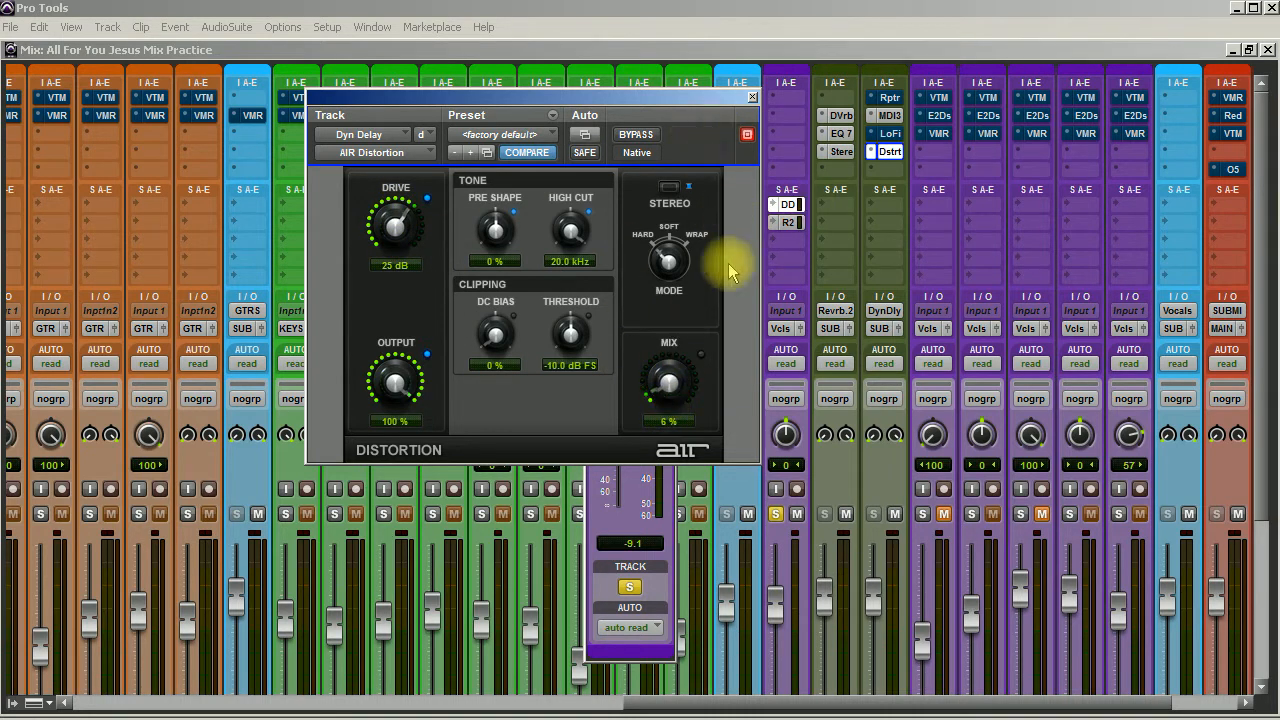
left_click_drag(669, 392, 660, 350)
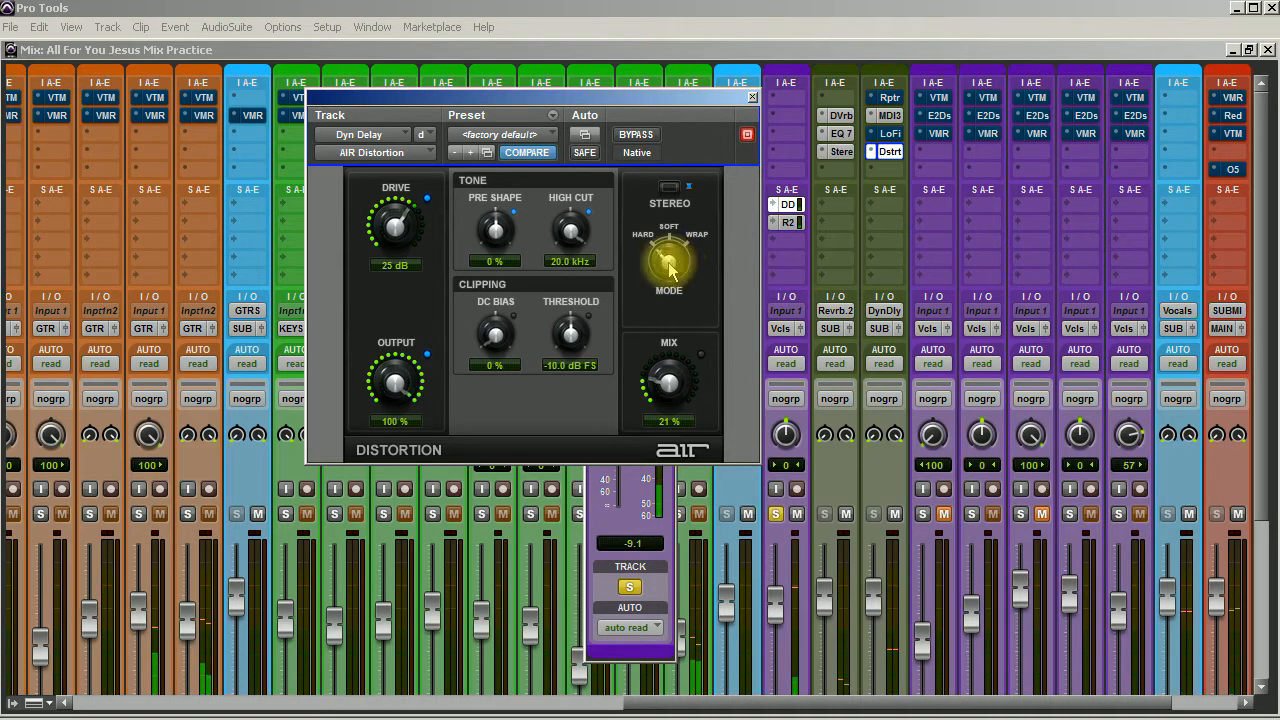
left_click_drag(664, 378, 669, 355)
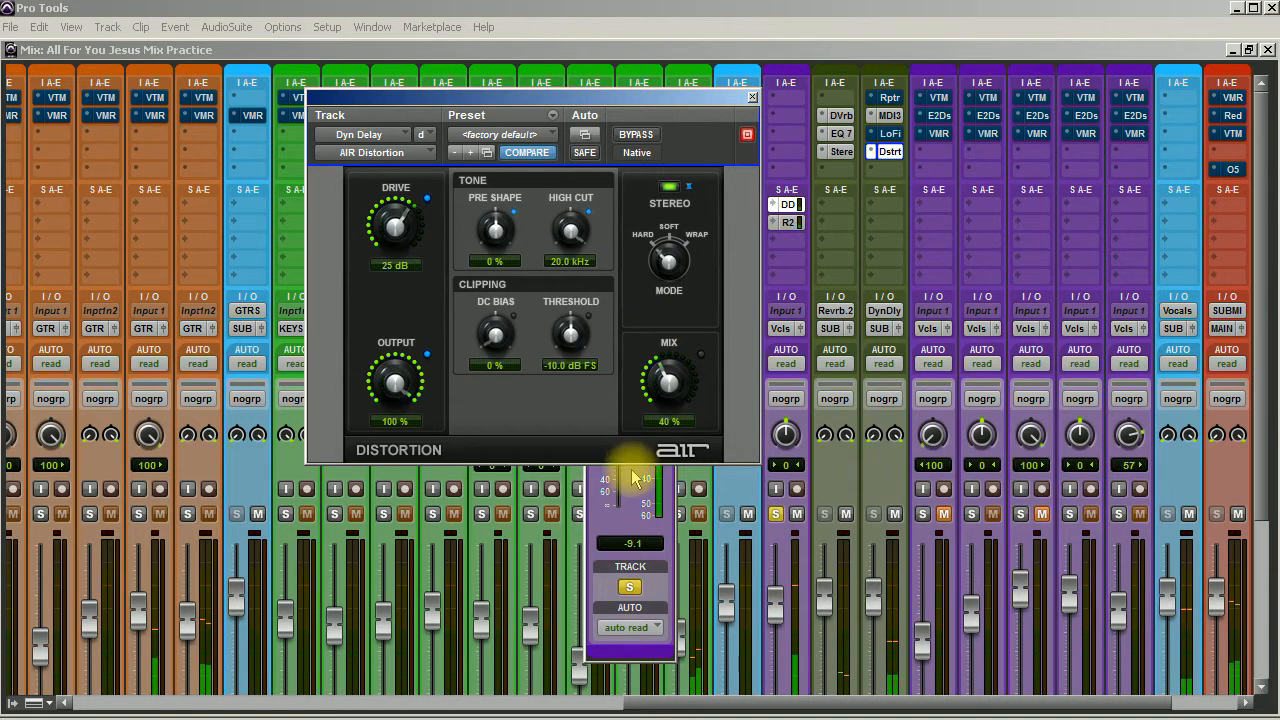
Lower the lead vocal's Dyn Delay send to -21.0 dB, and set AIR Distortion's output to 51 % before closing the plug-in.
left_click(632, 478)
mouse_move(628, 445)
left_mouse_down()
mouse_move(611, 386)
mouse_move(607, 512)
mouse_move(625, 428)
left_mouse_up()
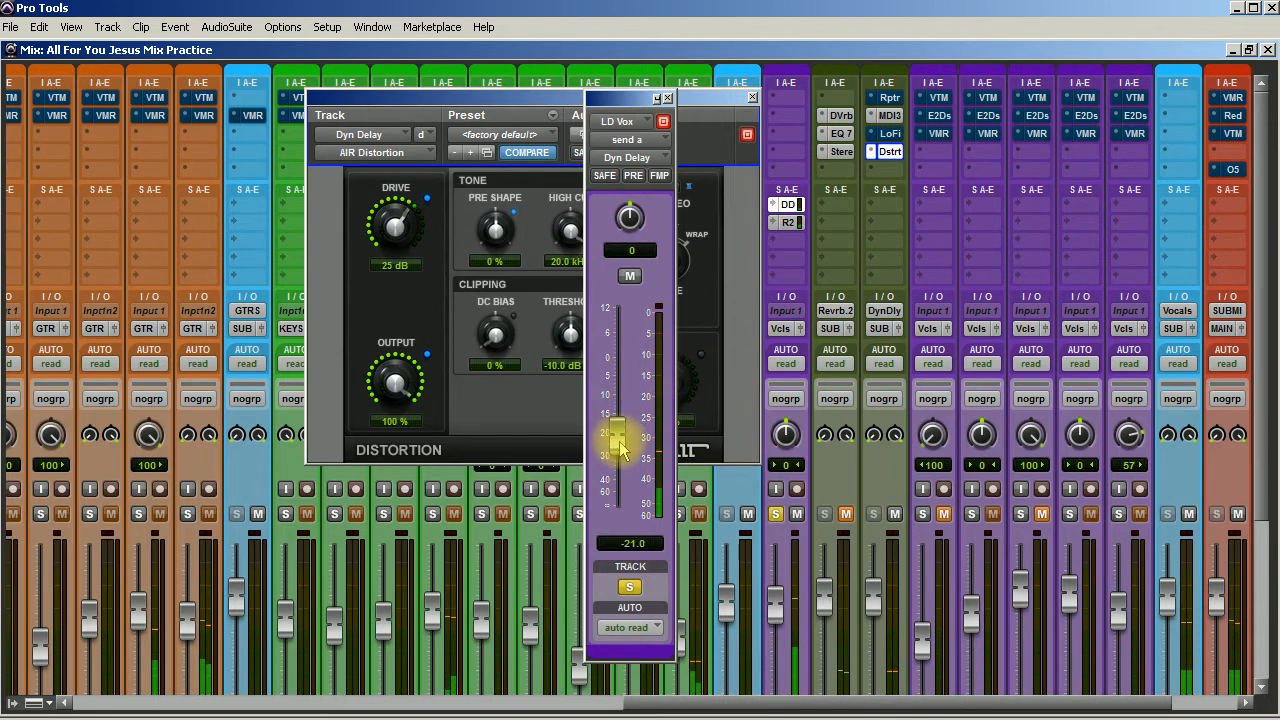
left_click_drag(398, 375, 388, 430)
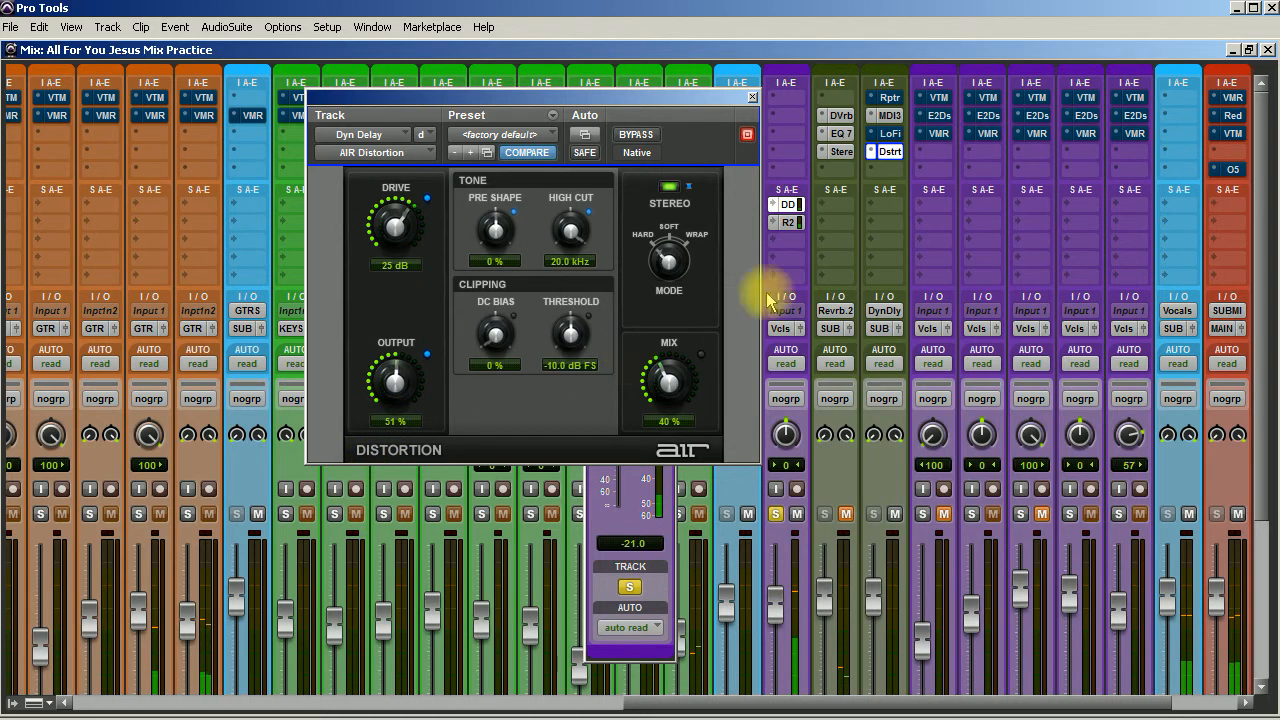
left_click(904, 152, "ctrl")
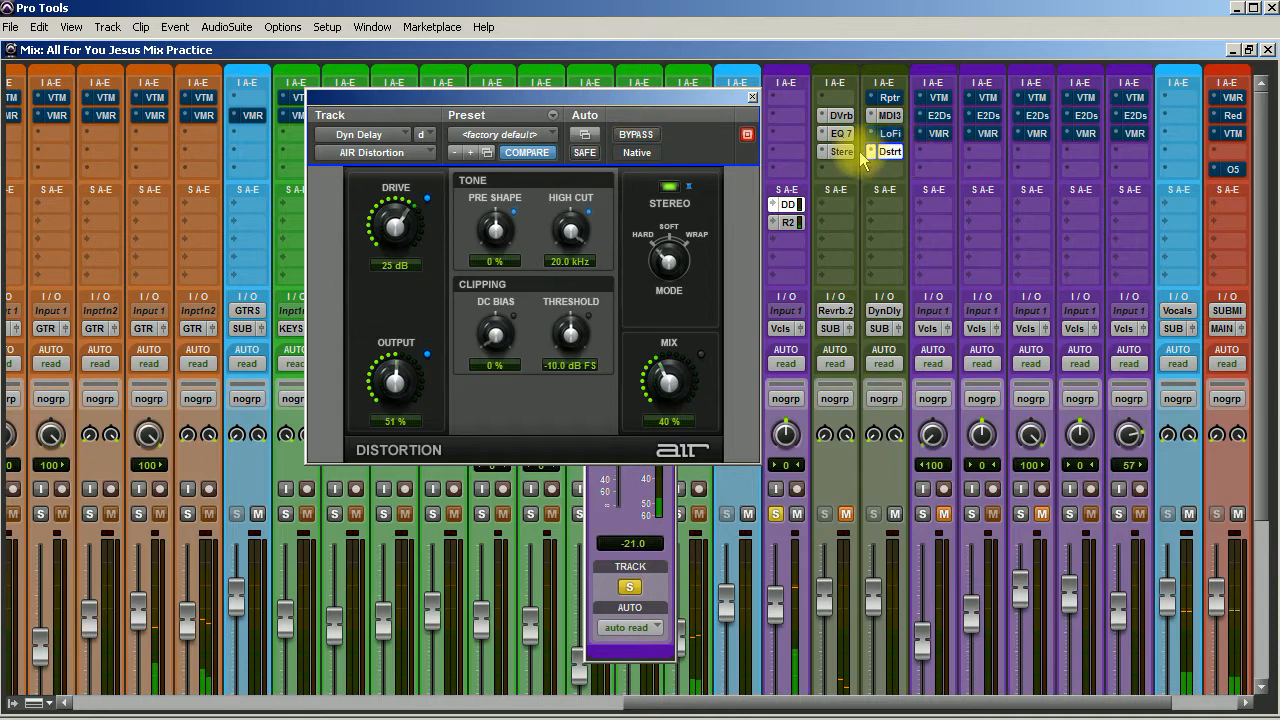
left_click(751, 97)
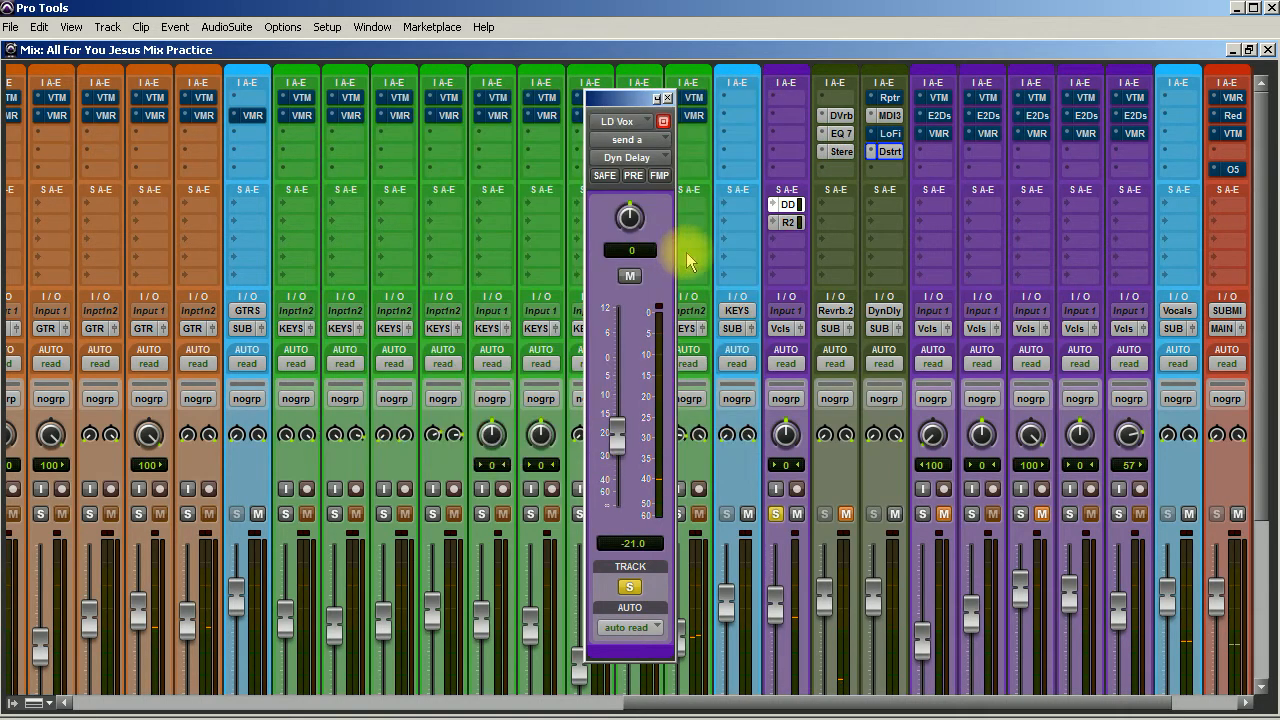
Reopen AIR Distortion, raise its drive to 45 dB, and close the plug-in.
left_click(889, 152)
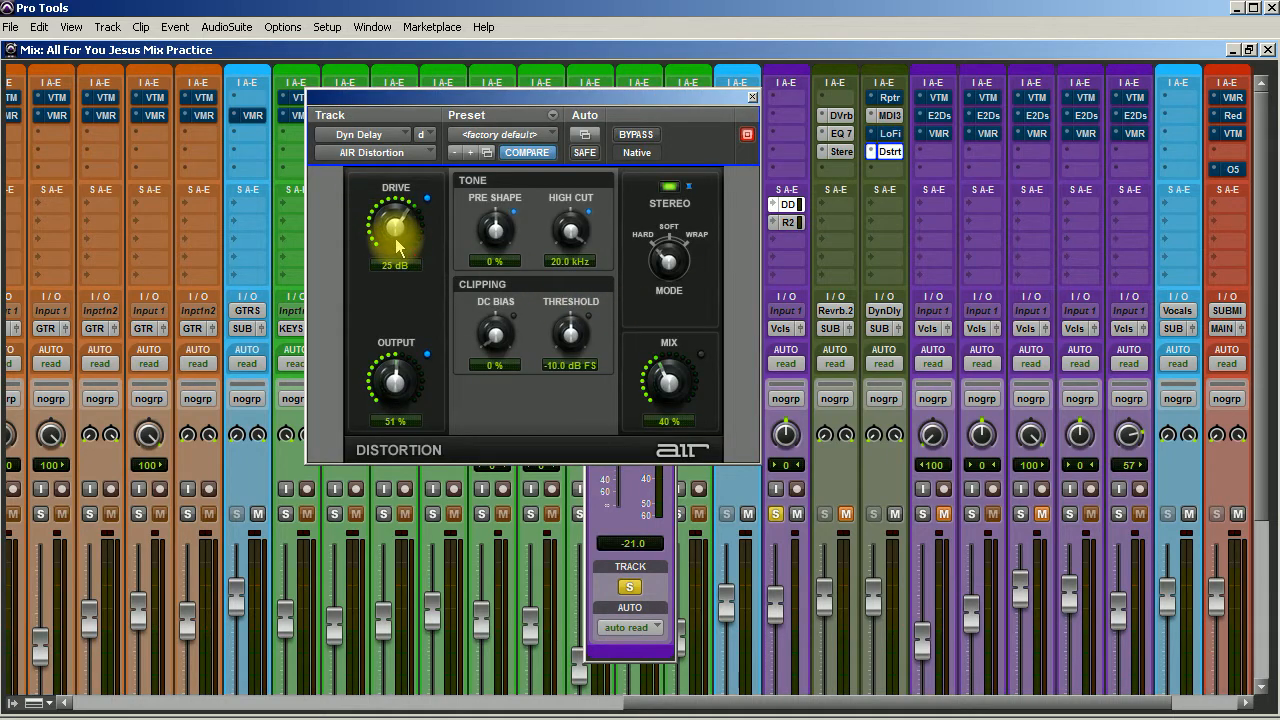
left_click_drag(395, 238, 396, 202)
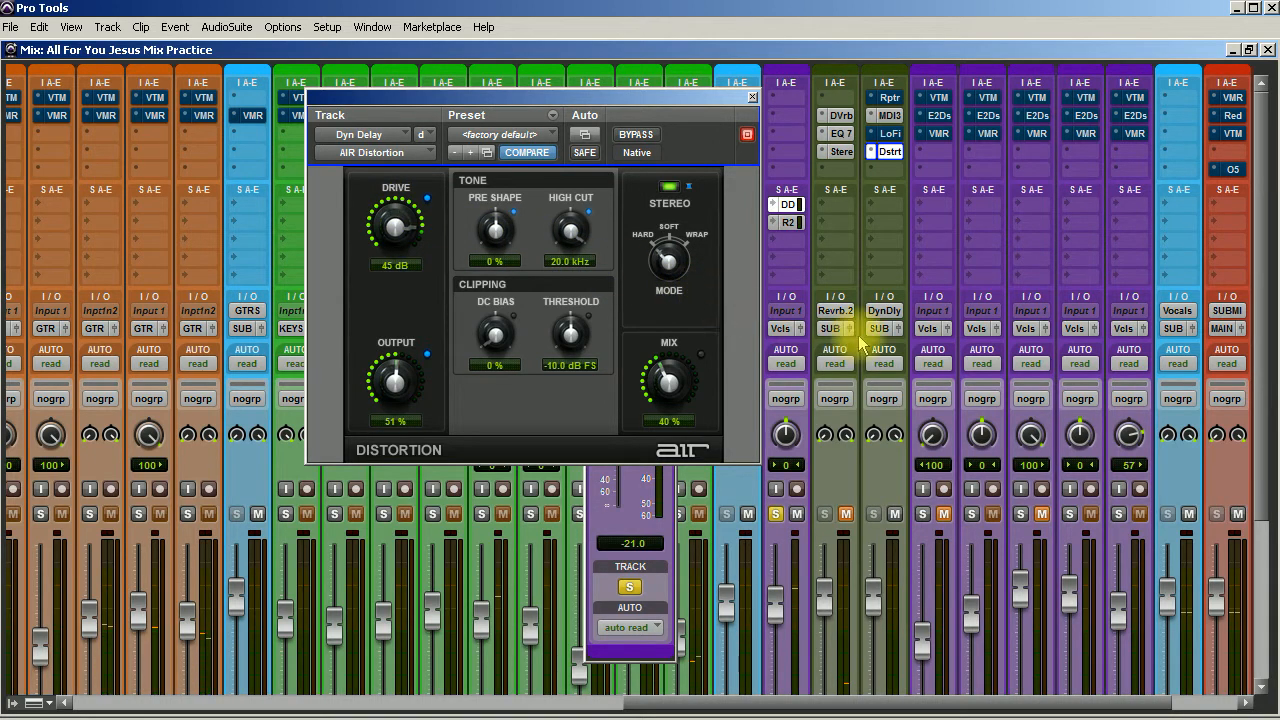
left_click(752, 97)
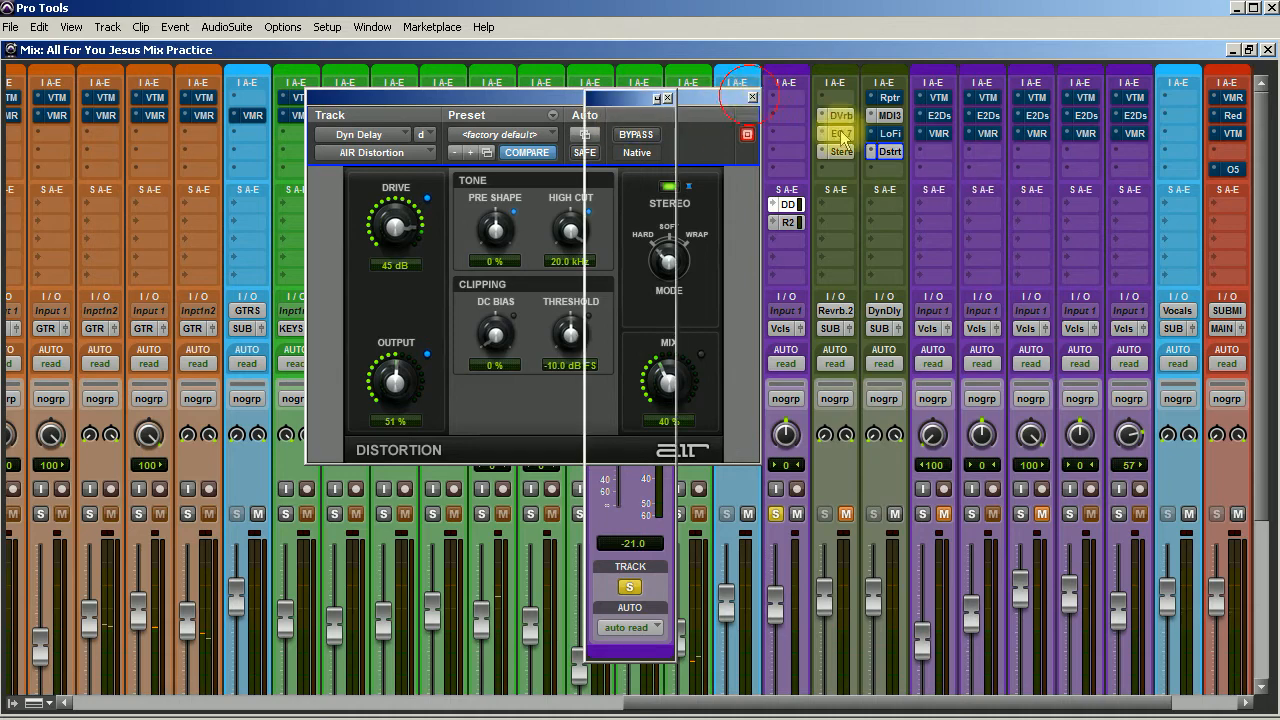
Remove the AIR Distortion and Lo-Fi plug-ins from the Dyn Delay track's inserts.
left_click(884, 152)
left_click(884, 157)
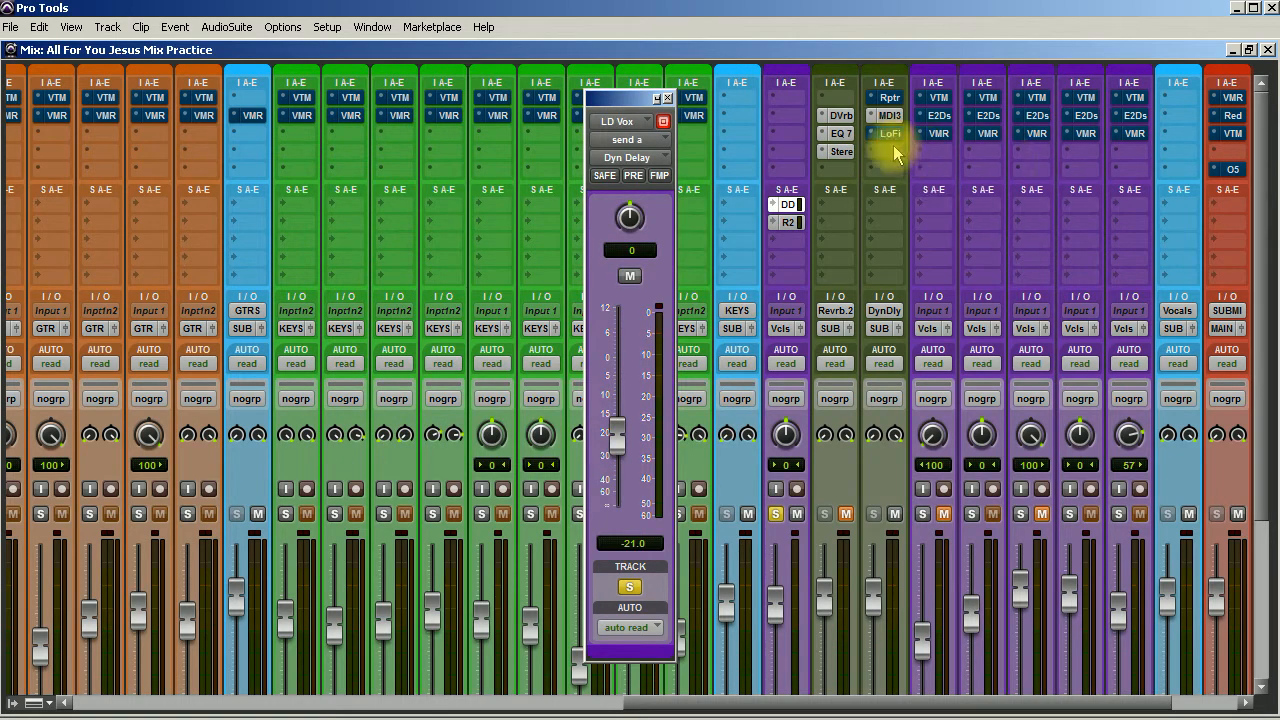
left_click(890, 135)
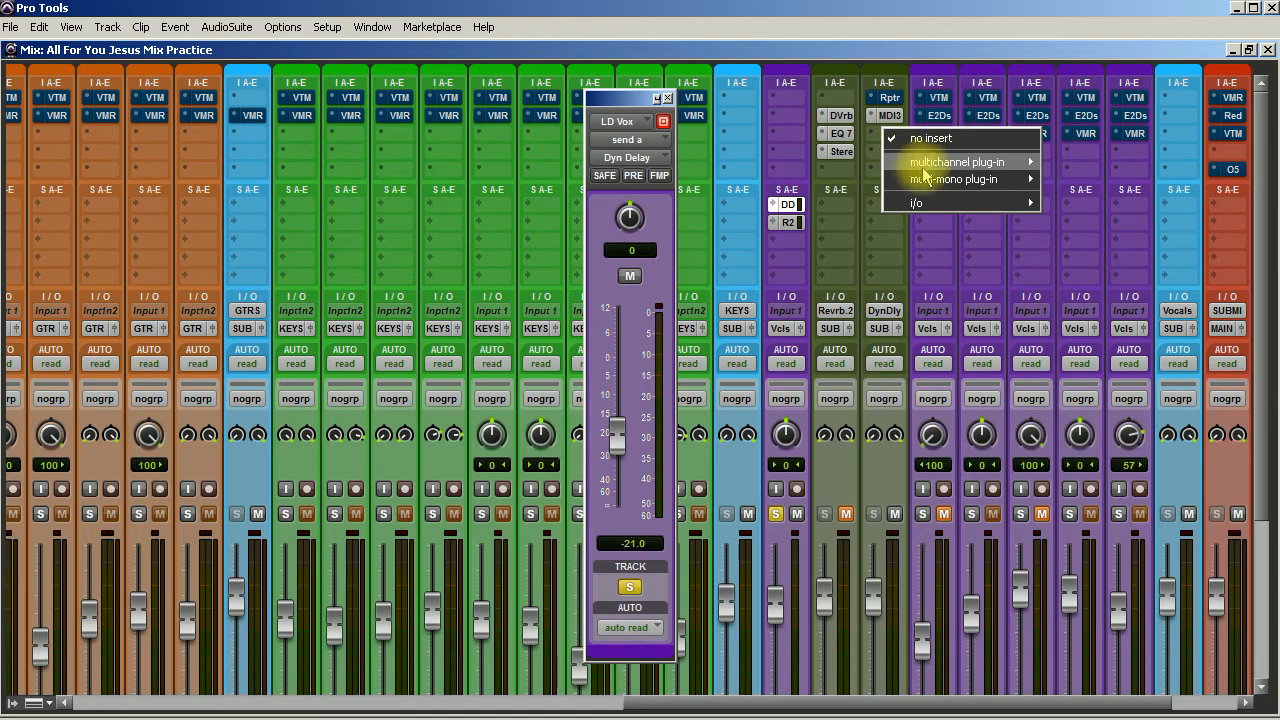
Insert a stereo EQ3 7-Band on the Dyn Delay track and enable its low-pass filter at 12 dB/oct and 2.52 kHz.
mouse_move(931, 163)
mouse_move(1096, 170)
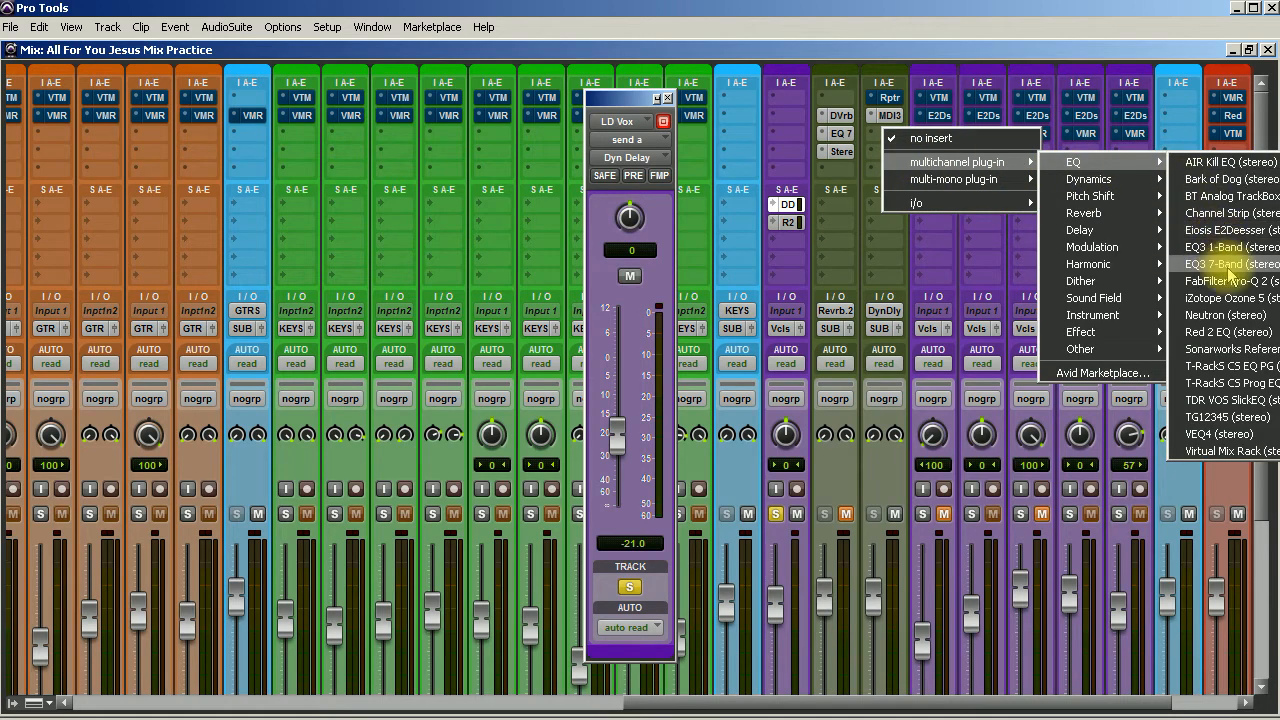
left_click(1226, 246)
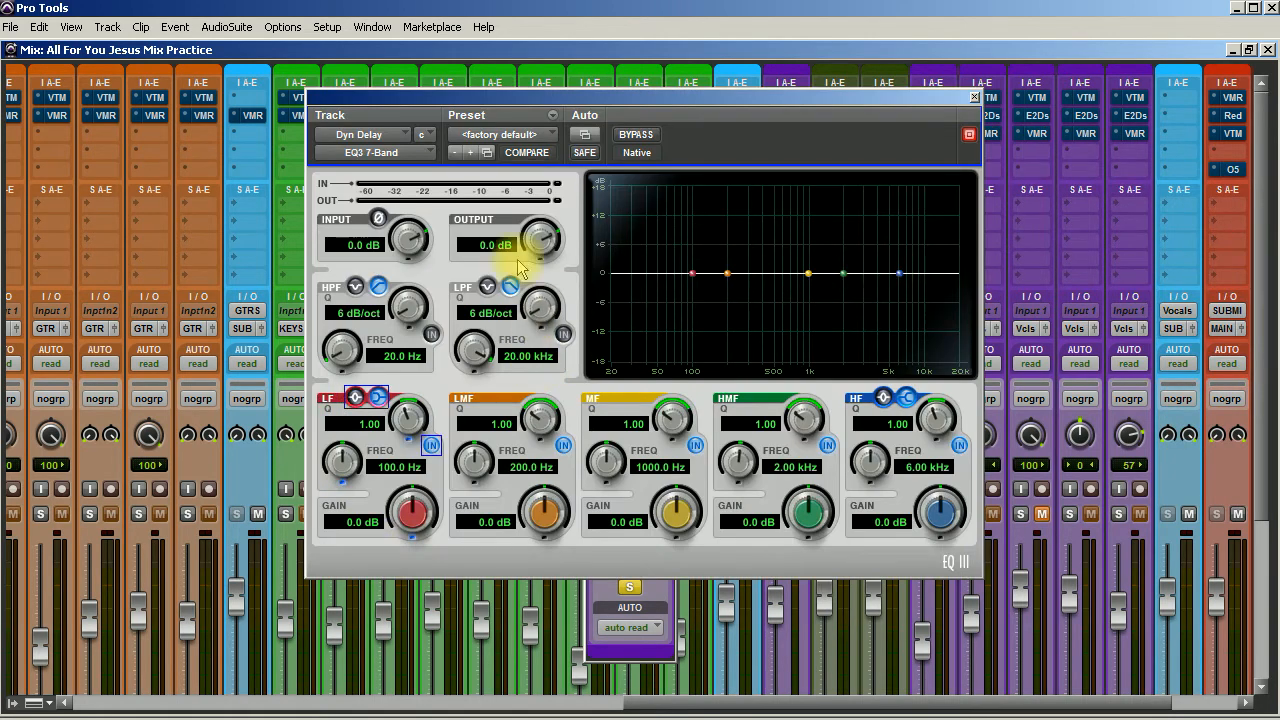
left_click(563, 334)
left_click_drag(540, 318, 537, 234)
left_click_drag(466, 337, 431, 447)
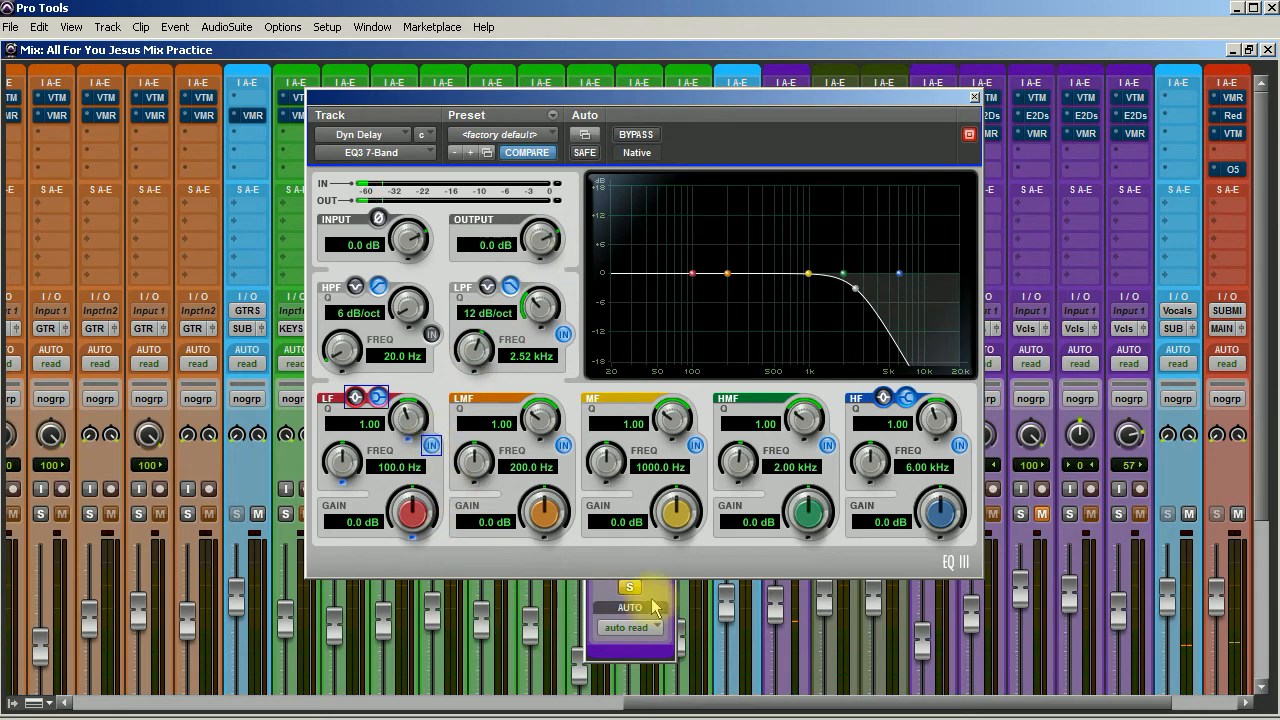
Raise the lead vocal's Dyn Delay send to -8.6 dB and close its send window.
left_click(640, 597)
left_click_drag(620, 437, 617, 393)
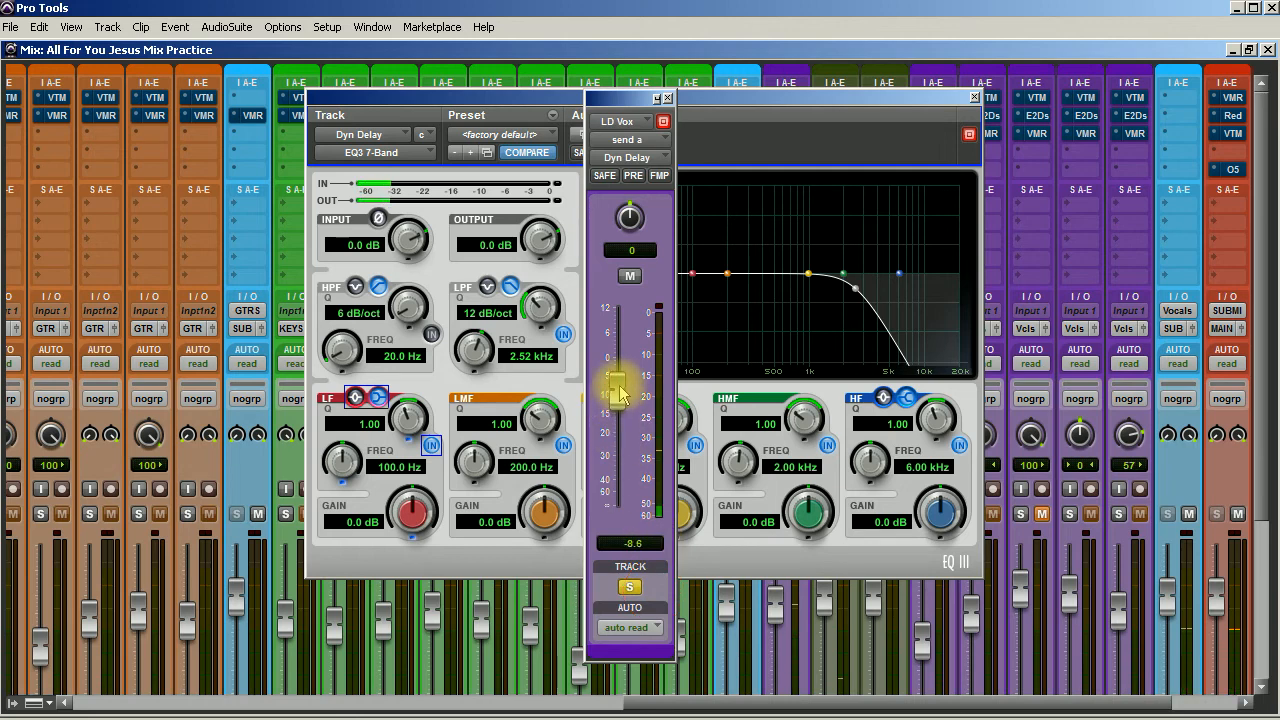
left_click(667, 98)
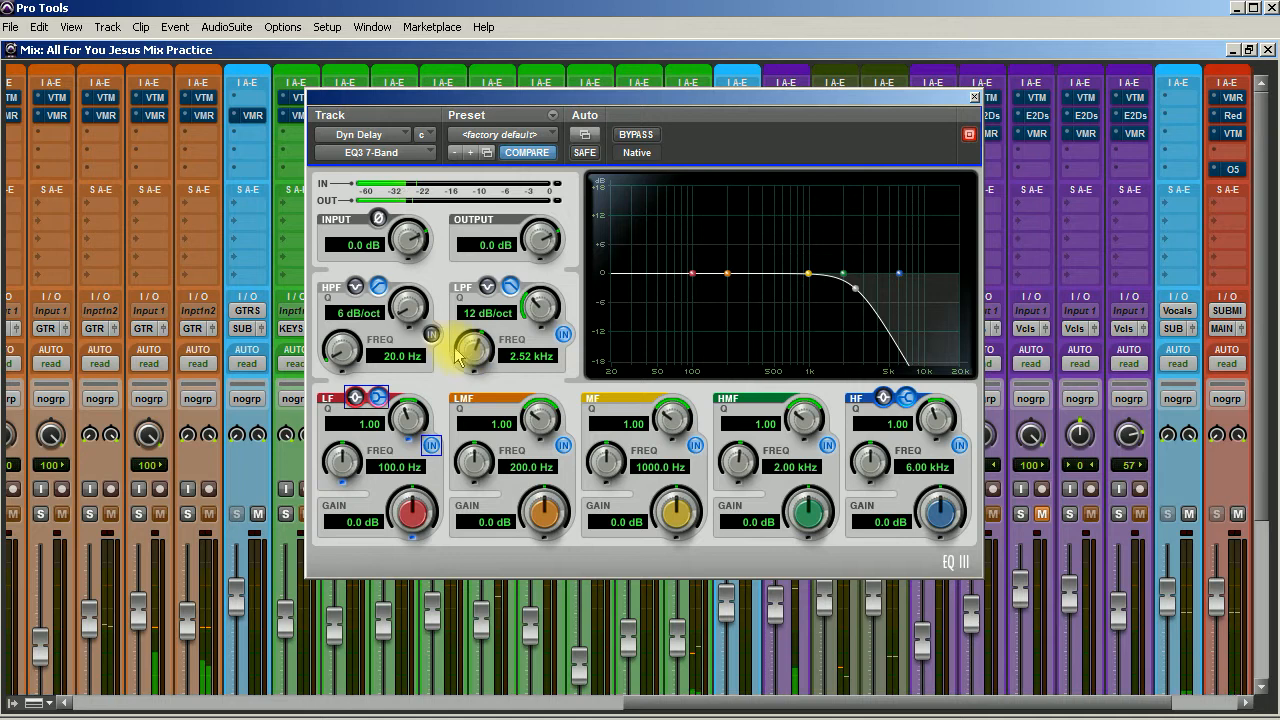
Enable the EQ's high-pass filter at 12 dB/oct and set its frequency to 706.7 Hz.
left_click(428, 333)
left_click_drag(409, 309, 404, 241)
left_click_drag(345, 346, 346, 230)
left_click_drag(348, 350, 352, 290)
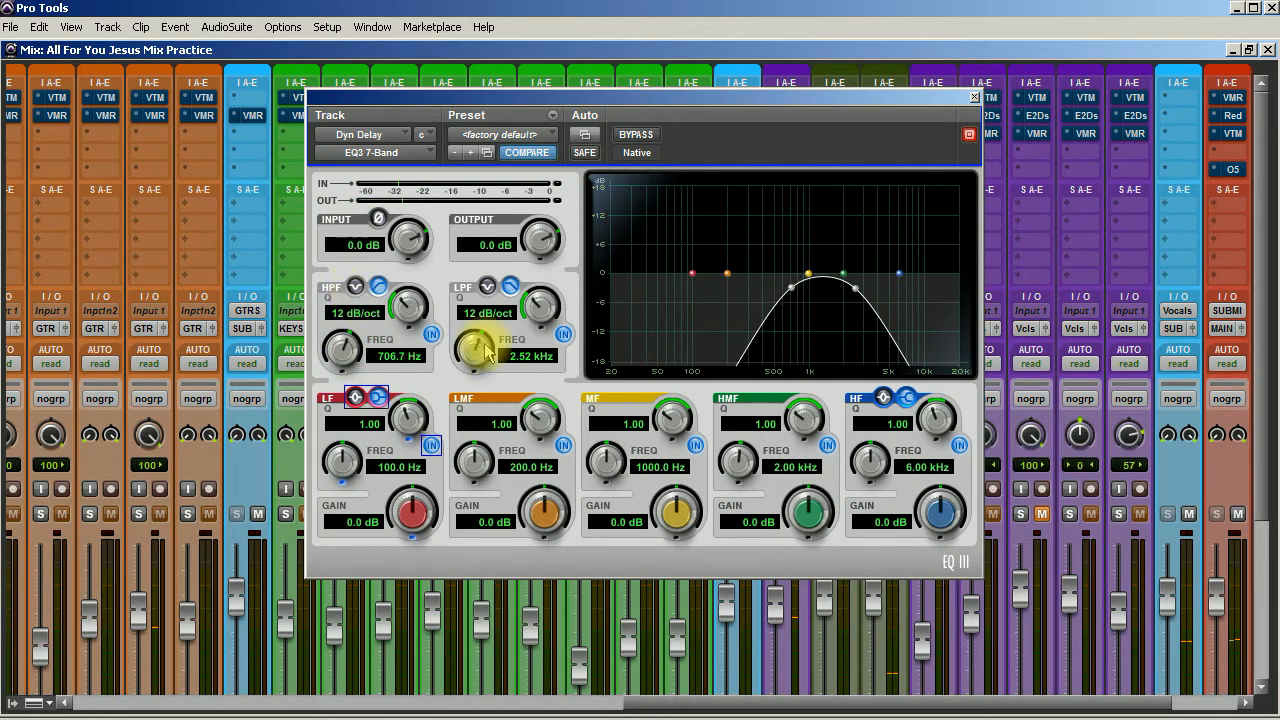
Lower the low-pass frequency to 2.33 kHz, boost the MF band 9.1 dB at 1.17 kHz, and close the EQ.
left_click_drag(477, 347, 477, 350)
left_click_drag(818, 285, 818, 236)
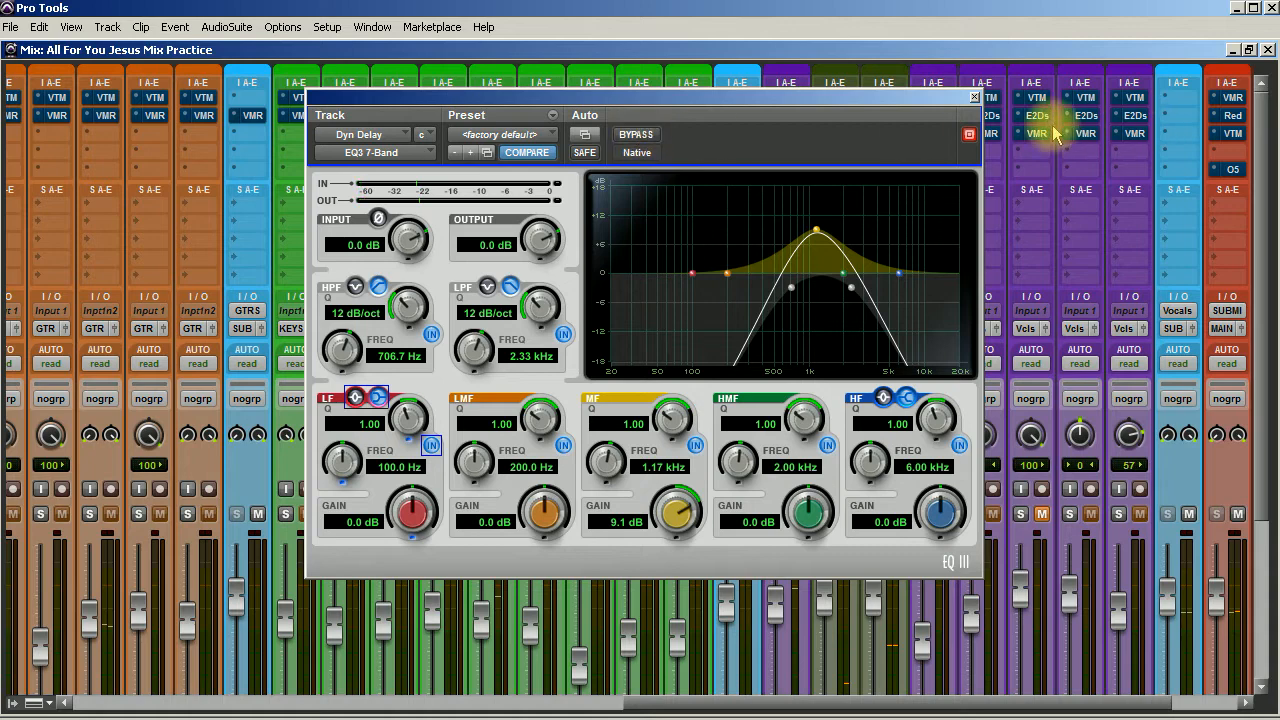
left_click(974, 97)
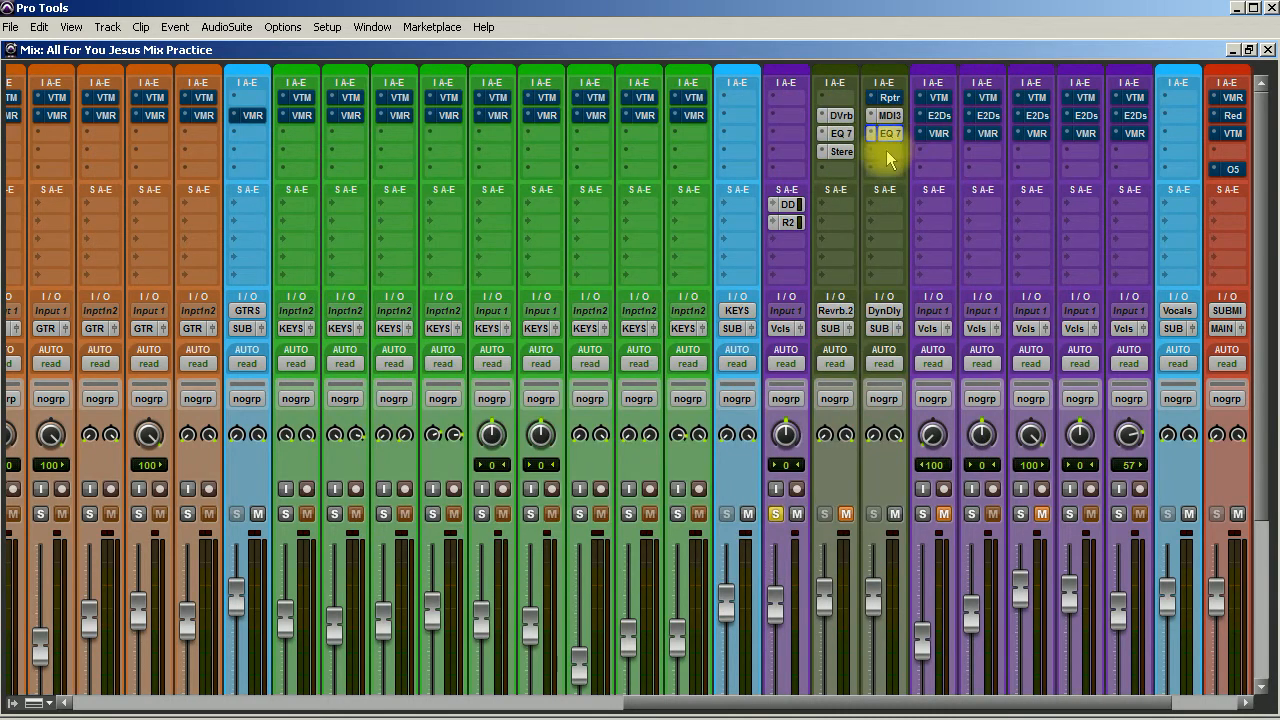
Remove the EQ3 7-Band from the Dyn Delay track's inserts.
left_click(886, 134)
left_click(892, 133)
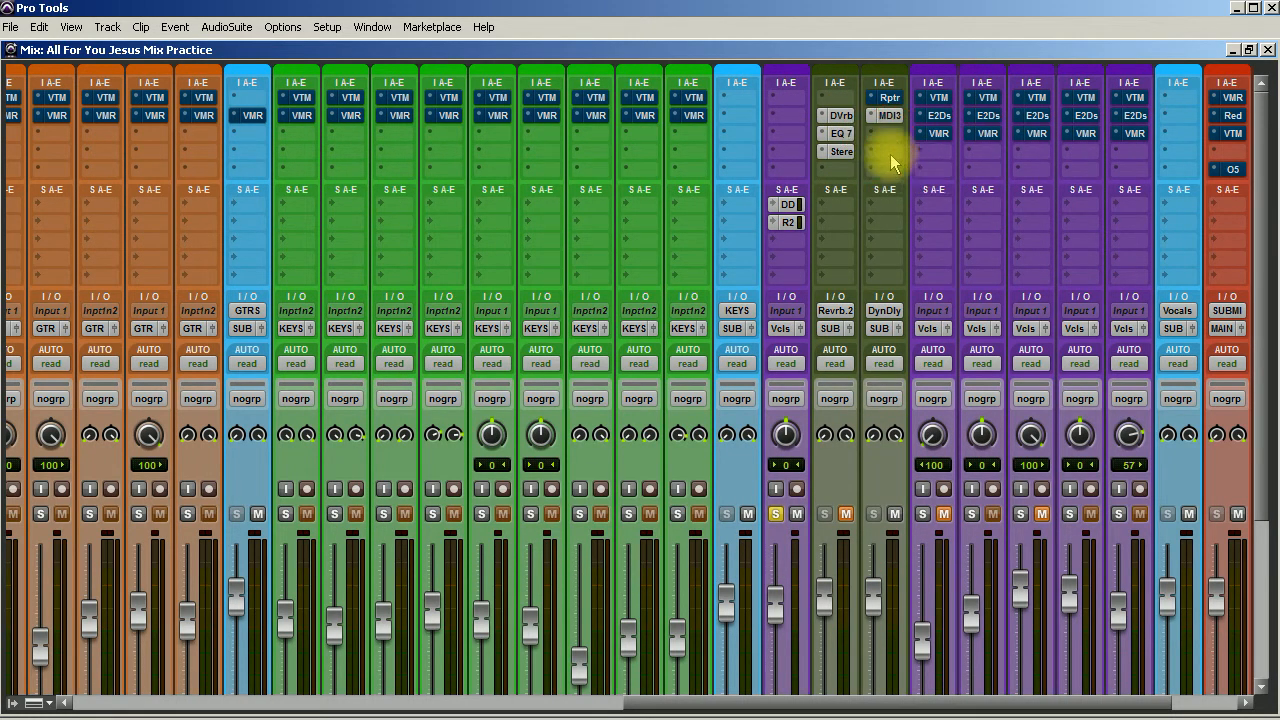